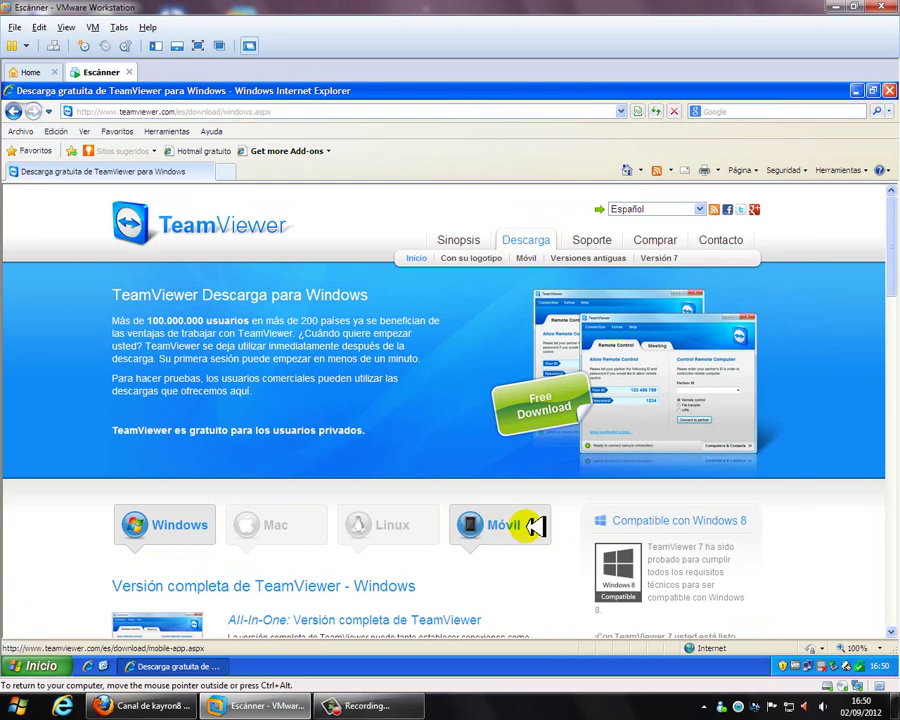
Scroll down to the 'Versión completa de TeamViewer - Windows' section and its Descarga button
scroll(90, 506, "down", 3)
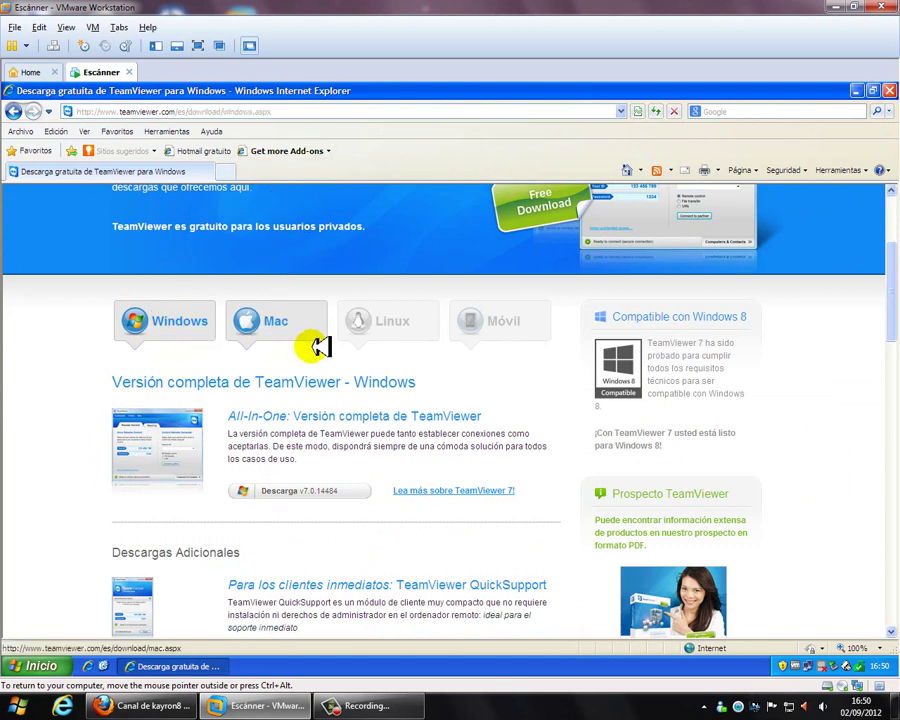
left_click_drag(86, 378, 452, 383)
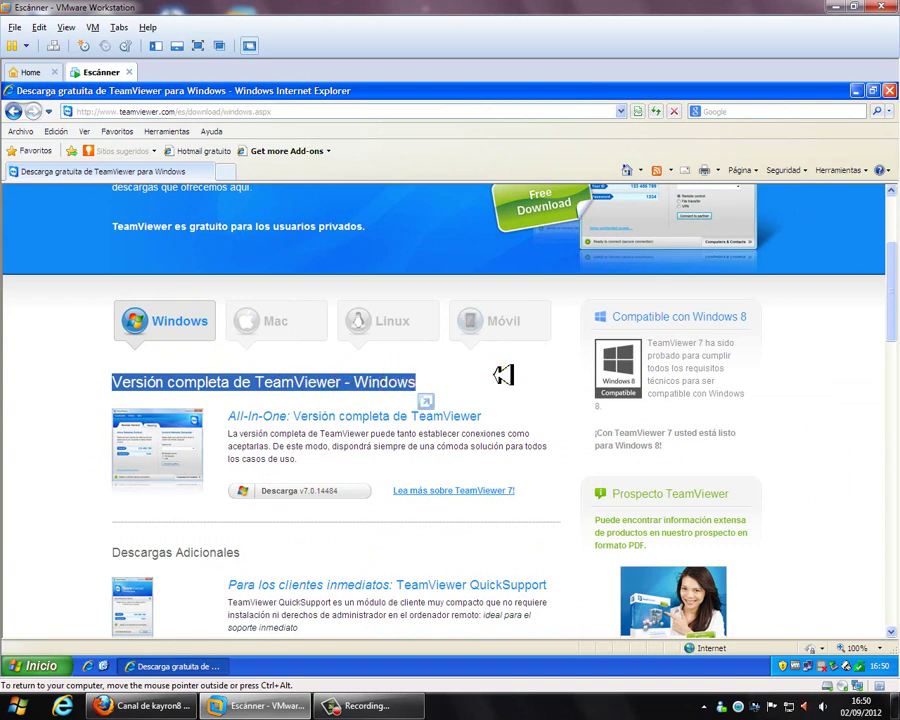
left_click(492, 374)
left_click(297, 486)
Save TeamViewer_Setup_es.exe to the Escritorio, then run it past the security warning
left_click(297, 487)
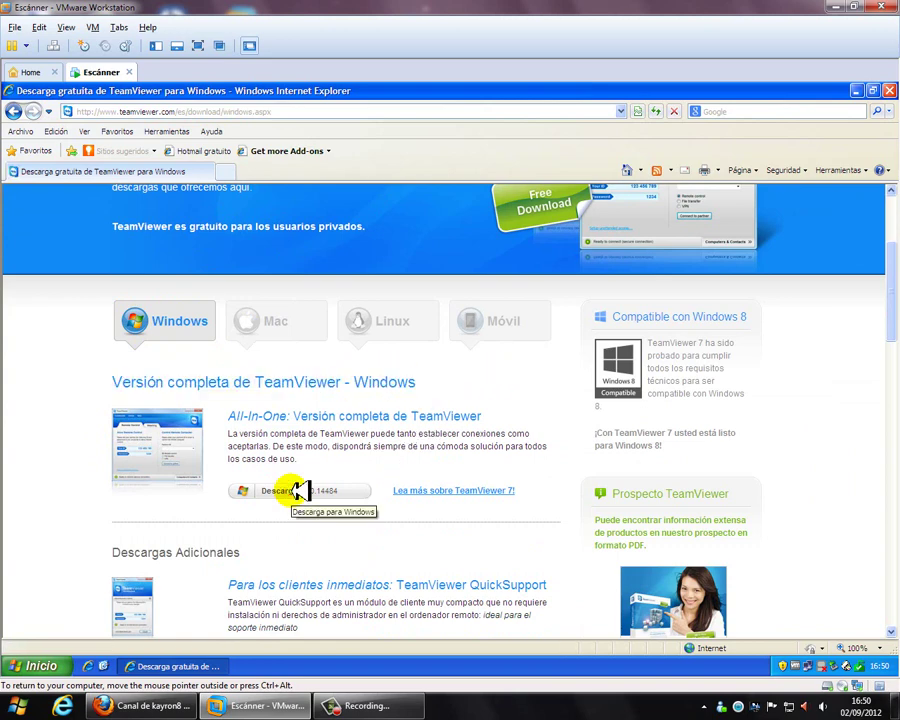
left_click(497, 386)
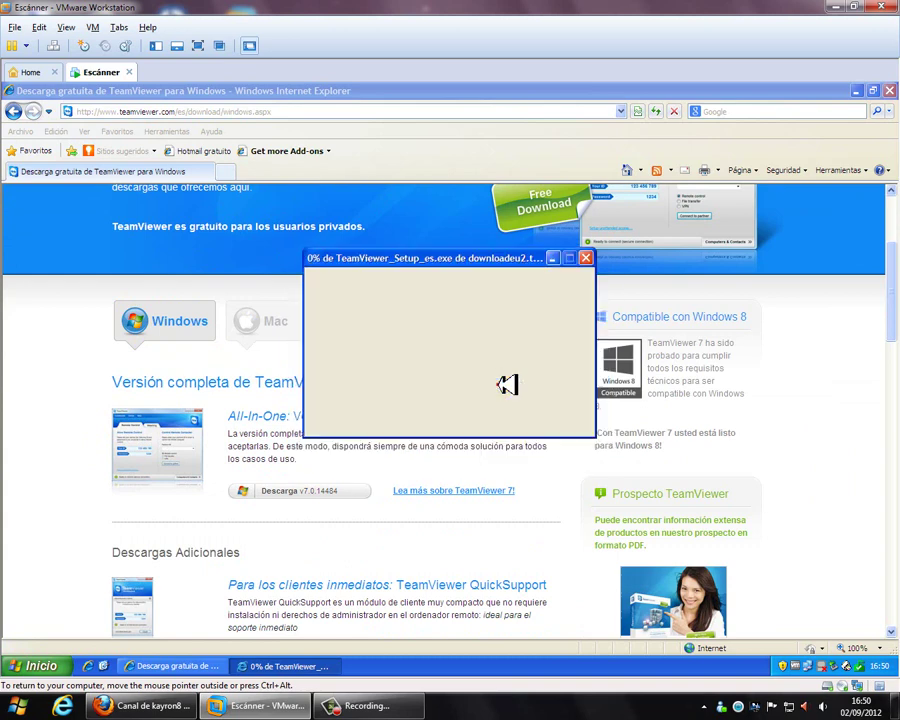
left_click(343, 382)
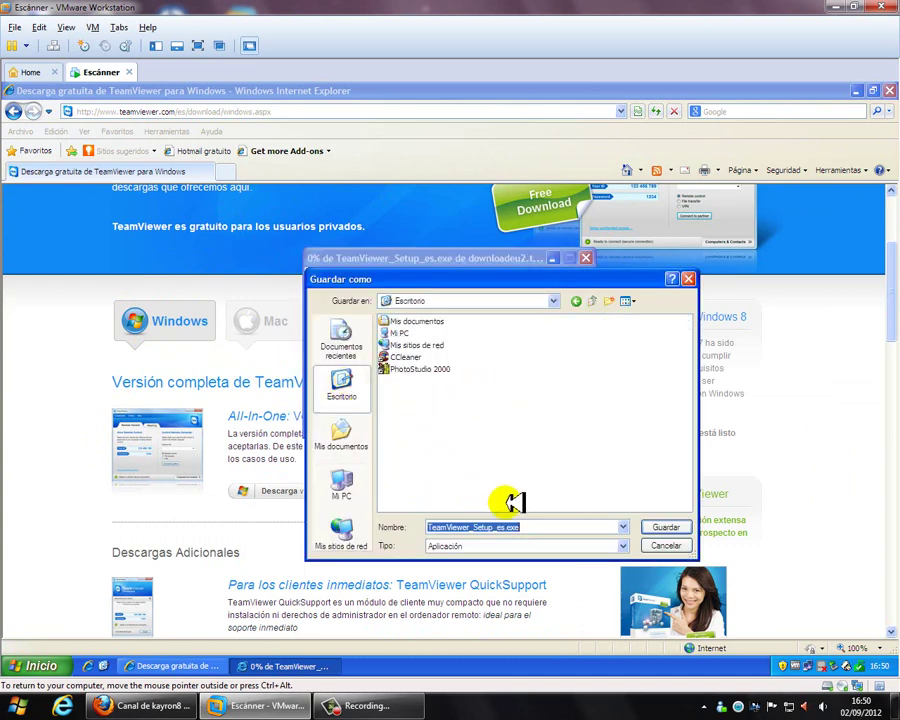
left_click(672, 528)
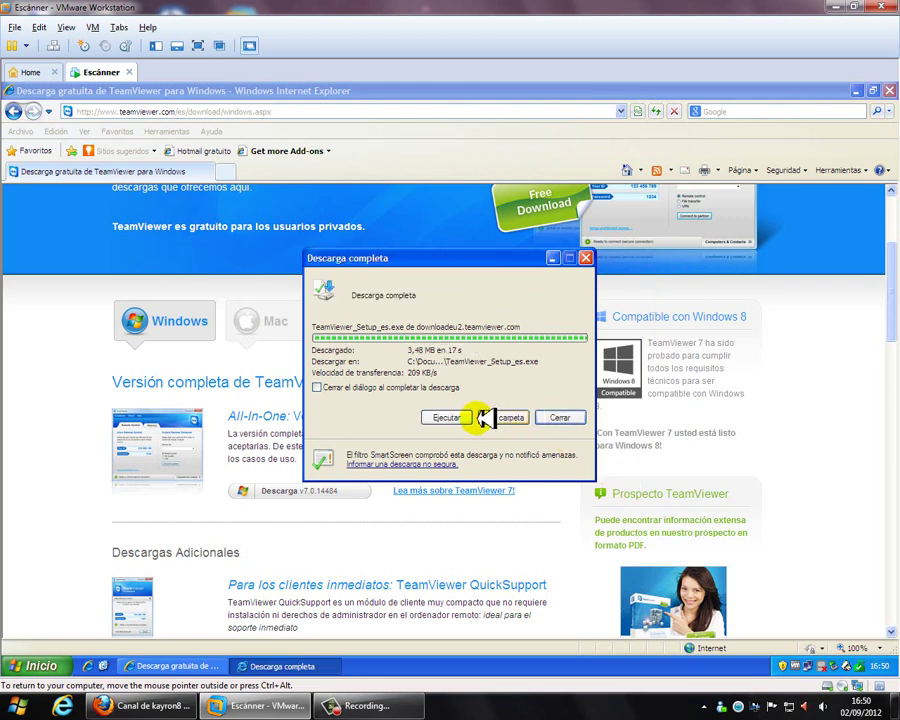
left_click(444, 416)
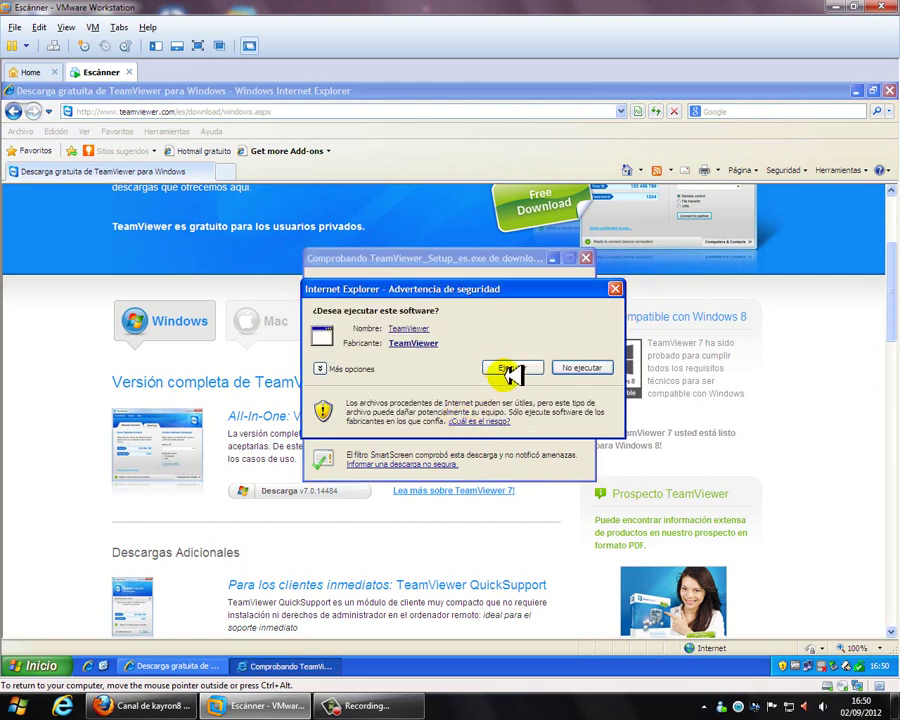
left_click(512, 368)
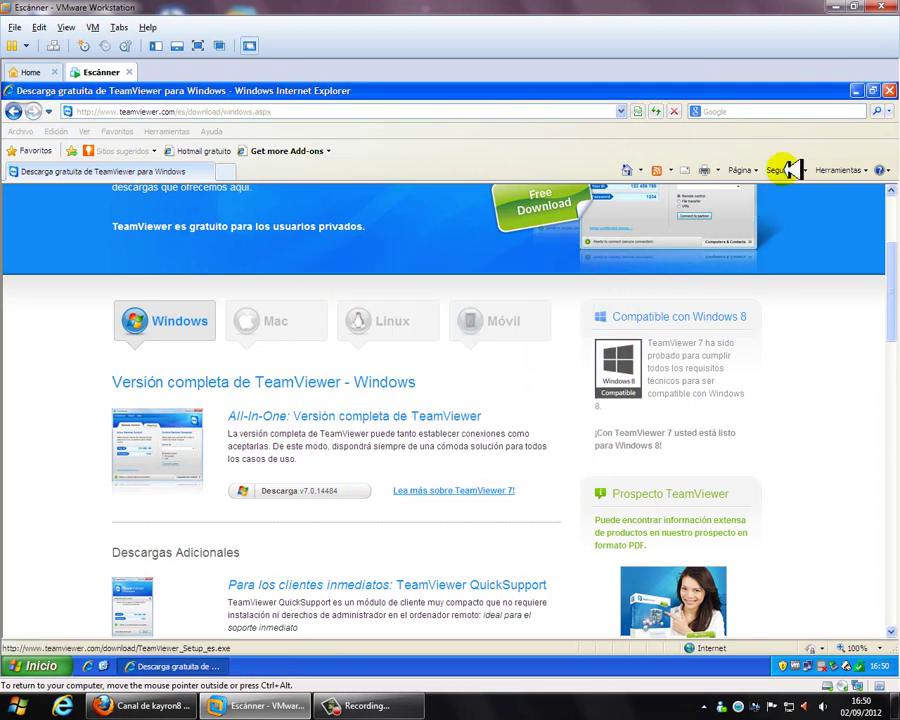
Minimize Internet Explorer to bring the TeamViewer 7 setup welcome page forward
left_click(857, 90)
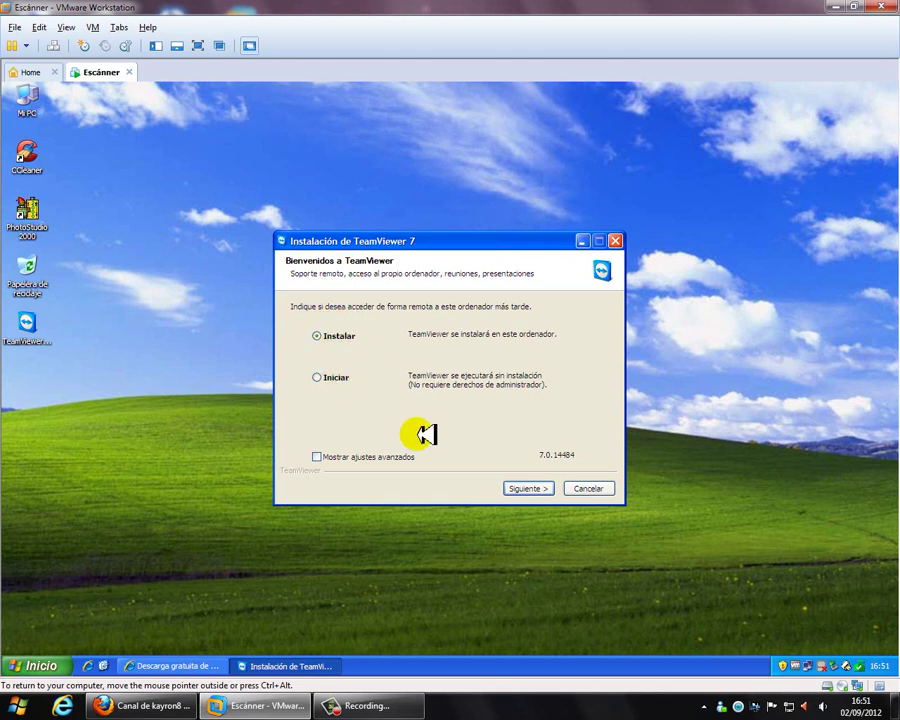
Install TeamViewer 7 for private, non-commercial use, accepting both licence boxes and default options
left_click(535, 489)
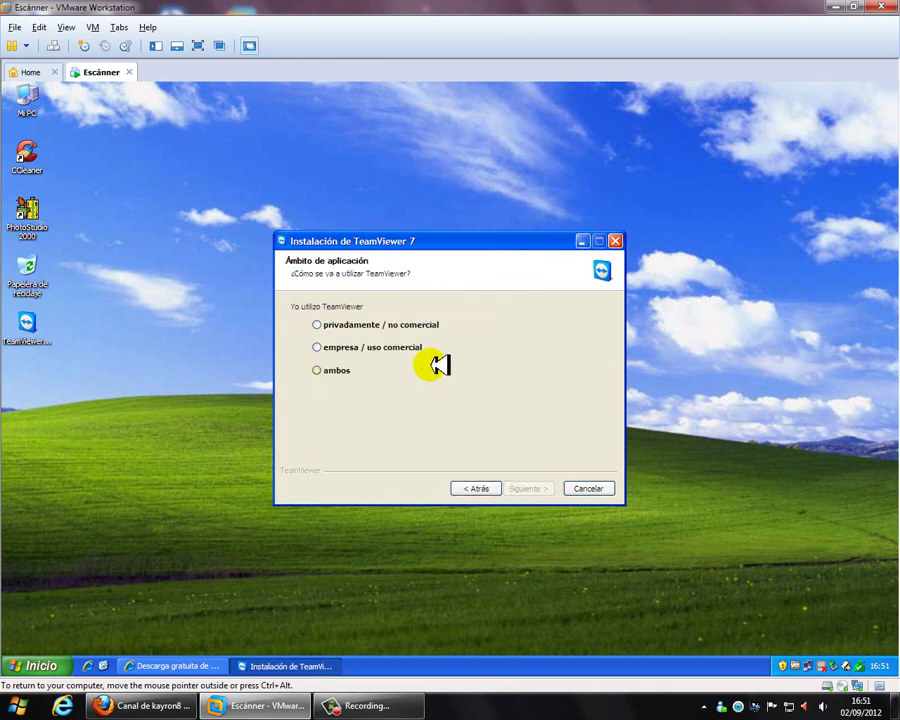
left_click(328, 324)
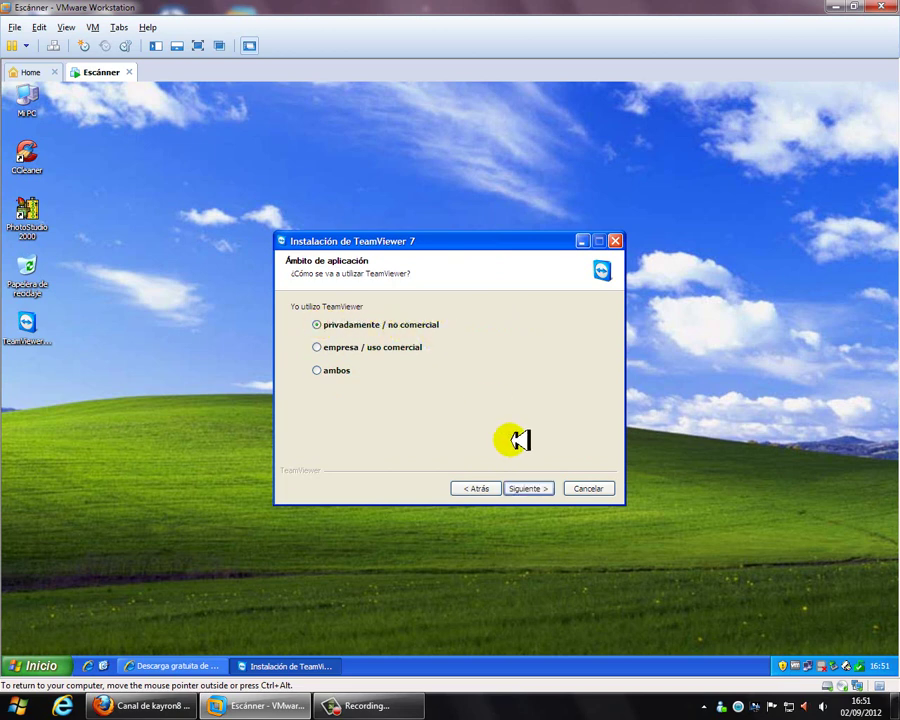
left_click(529, 486)
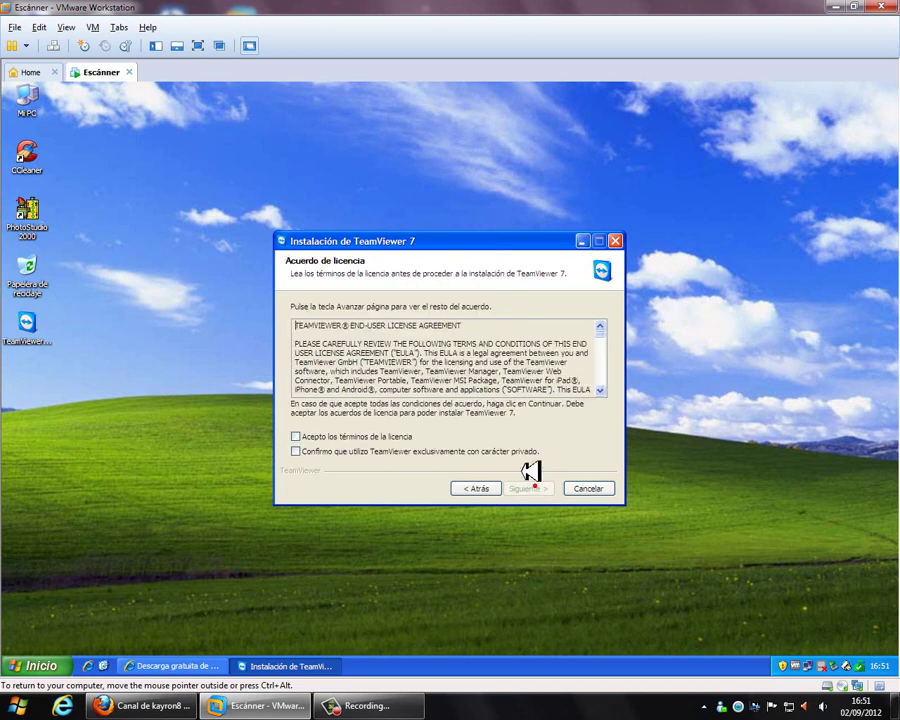
left_click(345, 436)
left_click(345, 451)
left_click(524, 488)
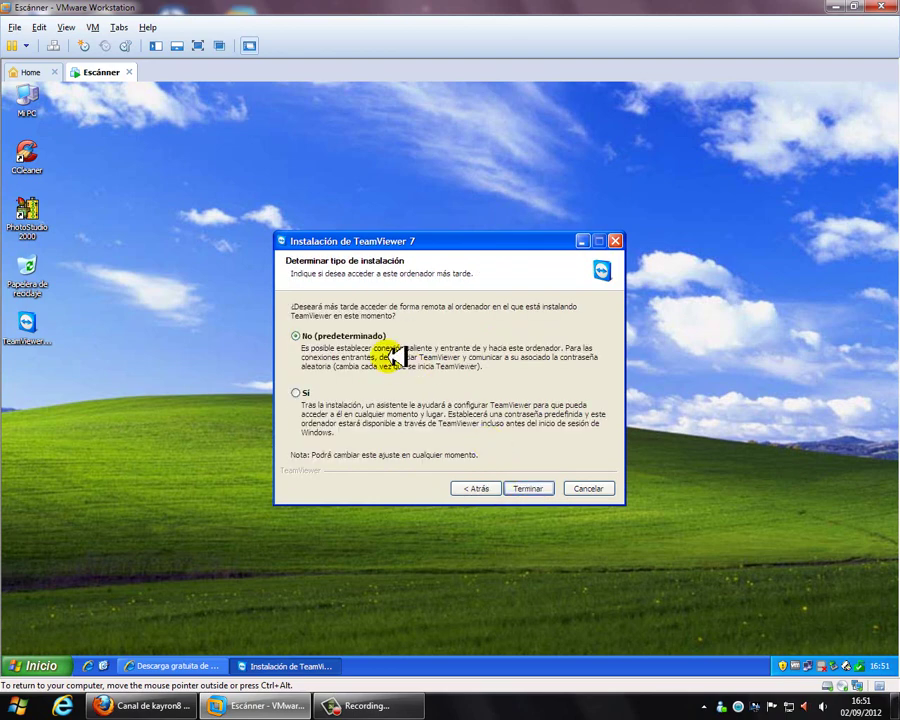
left_click(522, 486)
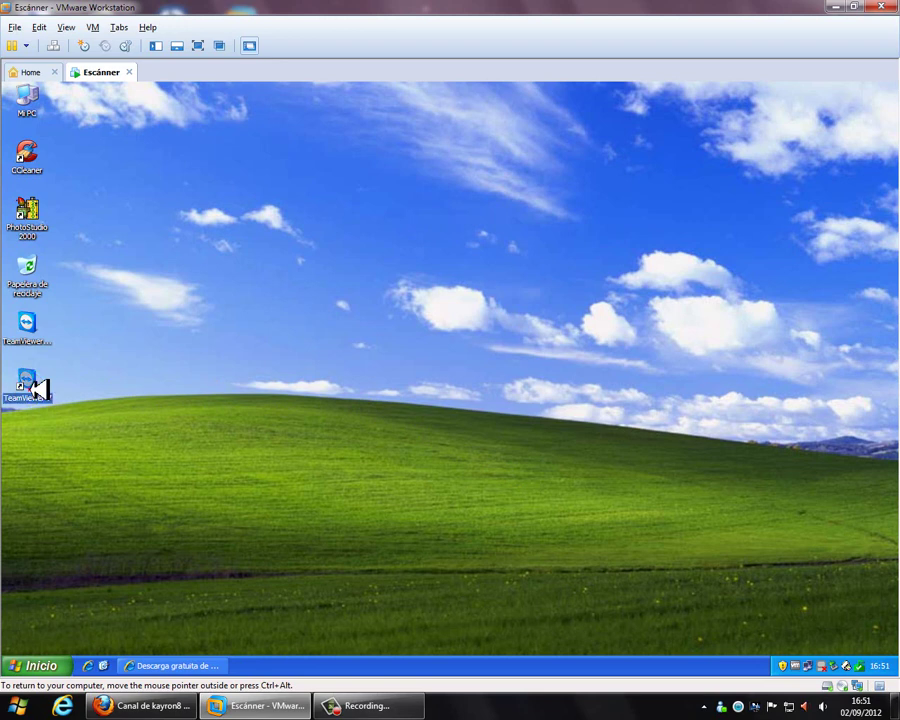
Snap the VMware window to the right half of the host screen beside the host desktop
left_click(212, 383)
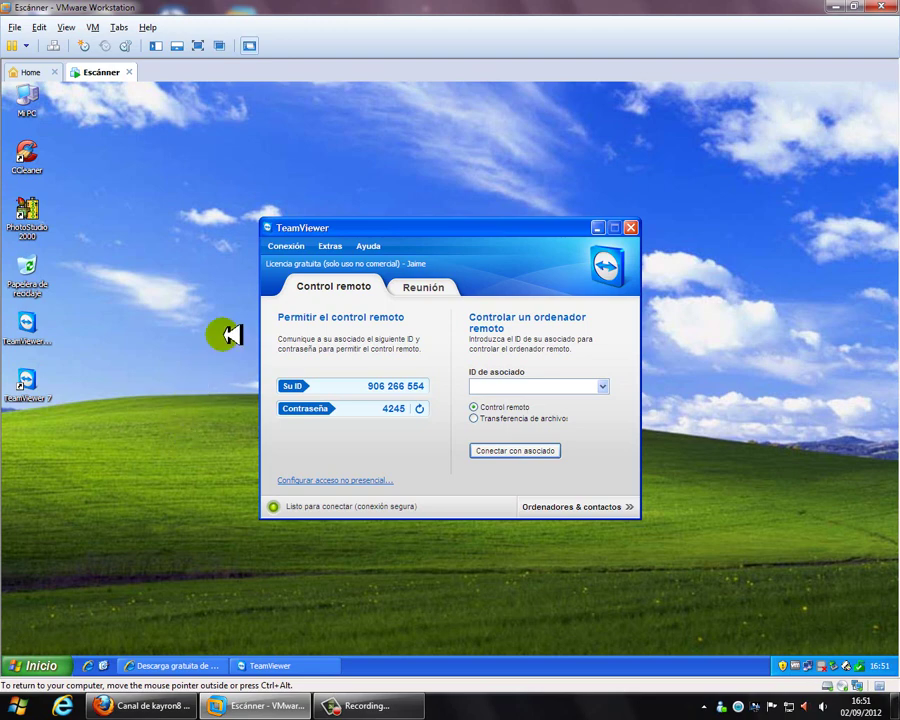
left_click_drag(486, 3, 899, 96)
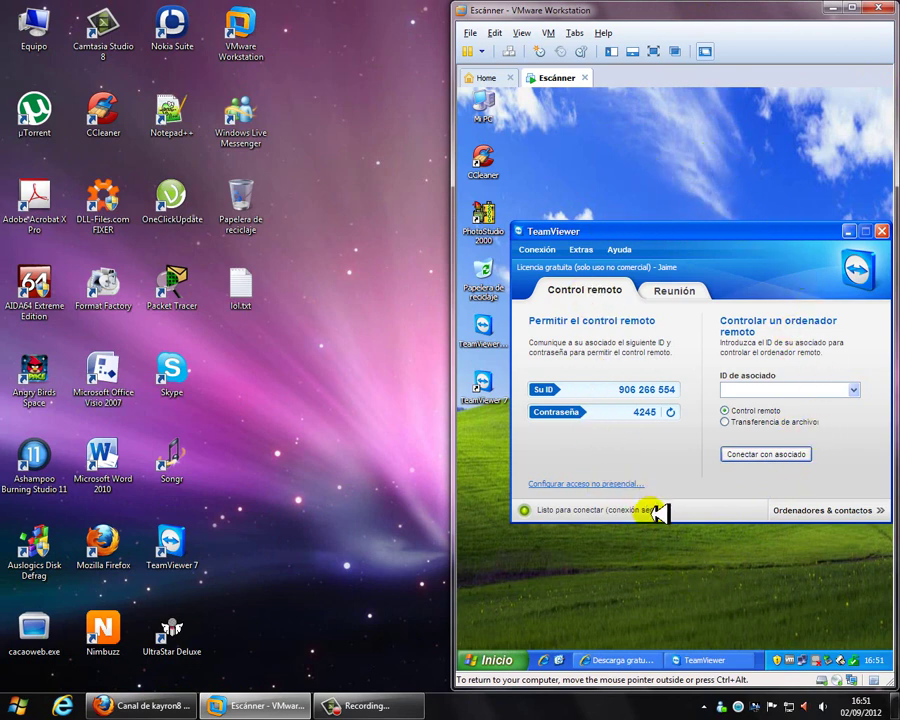
Launch TeamViewer 7 on the host, place it on the left, and note the VM's ID and password
double_click(172, 548)
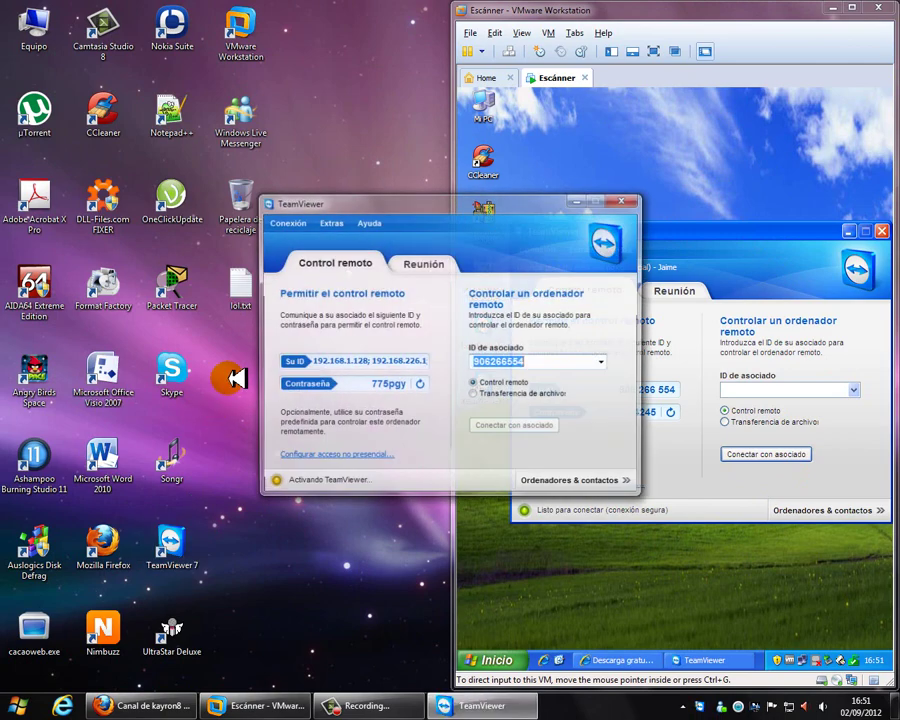
left_click_drag(428, 199, 194, 211)
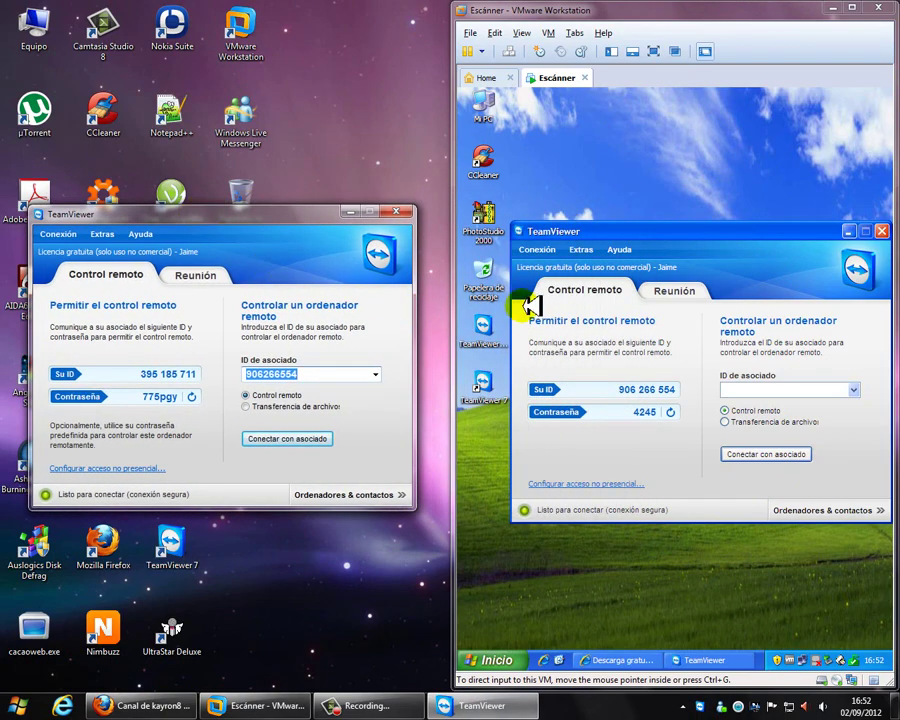
left_click(635, 227)
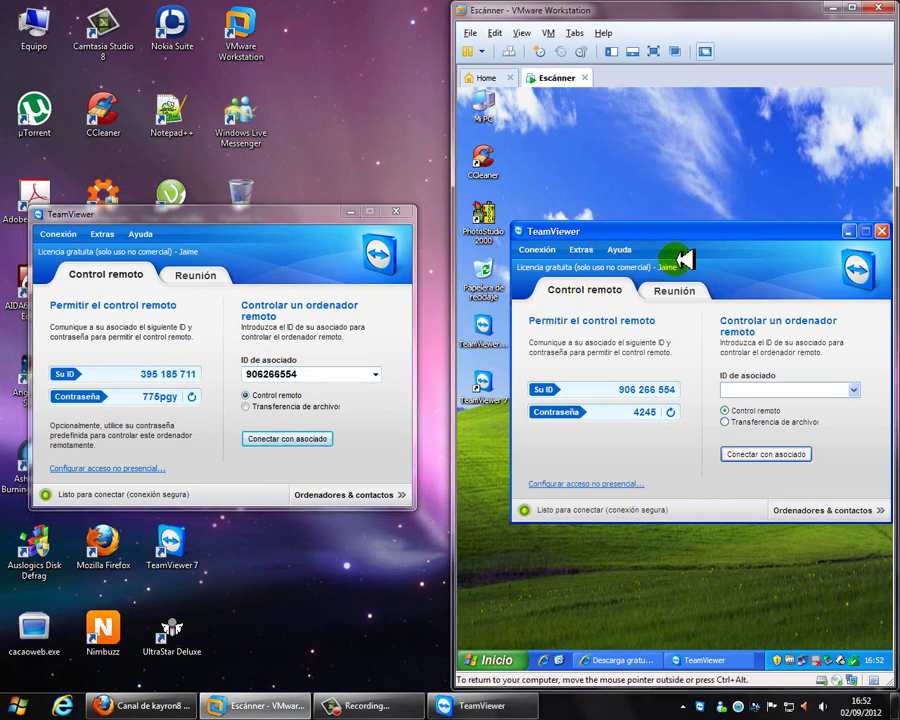
left_click_drag(613, 390, 694, 392)
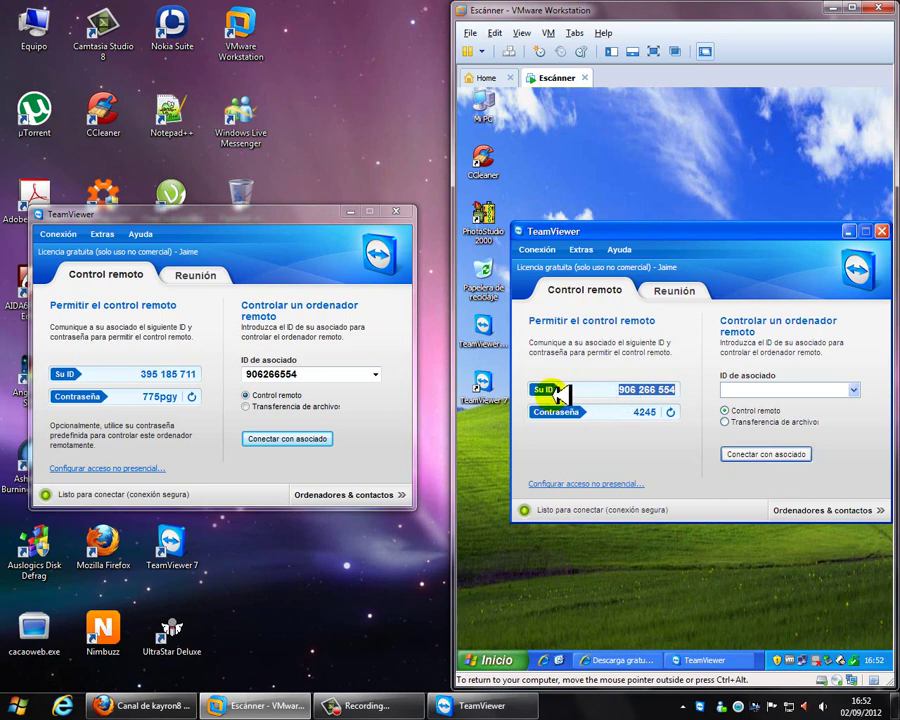
left_click_drag(634, 413, 667, 411)
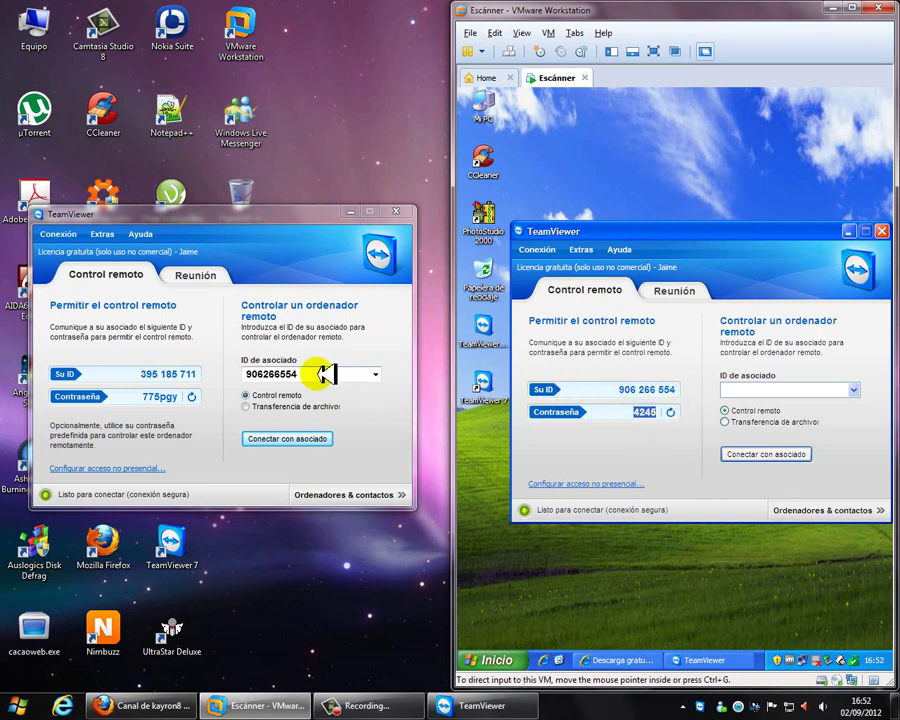
left_click_drag(248, 370, 312, 372)
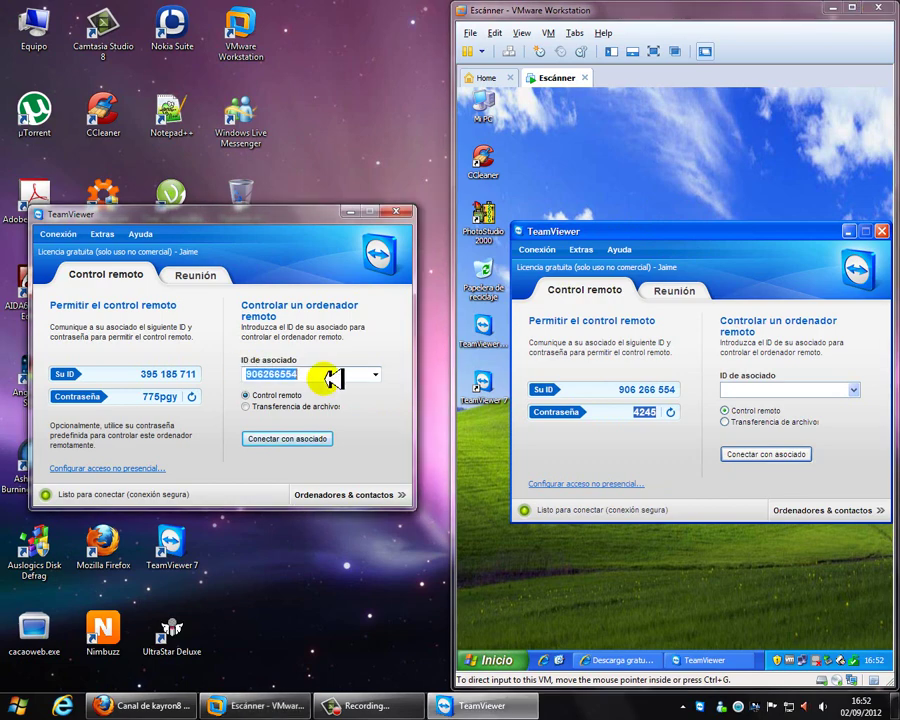
type("906")
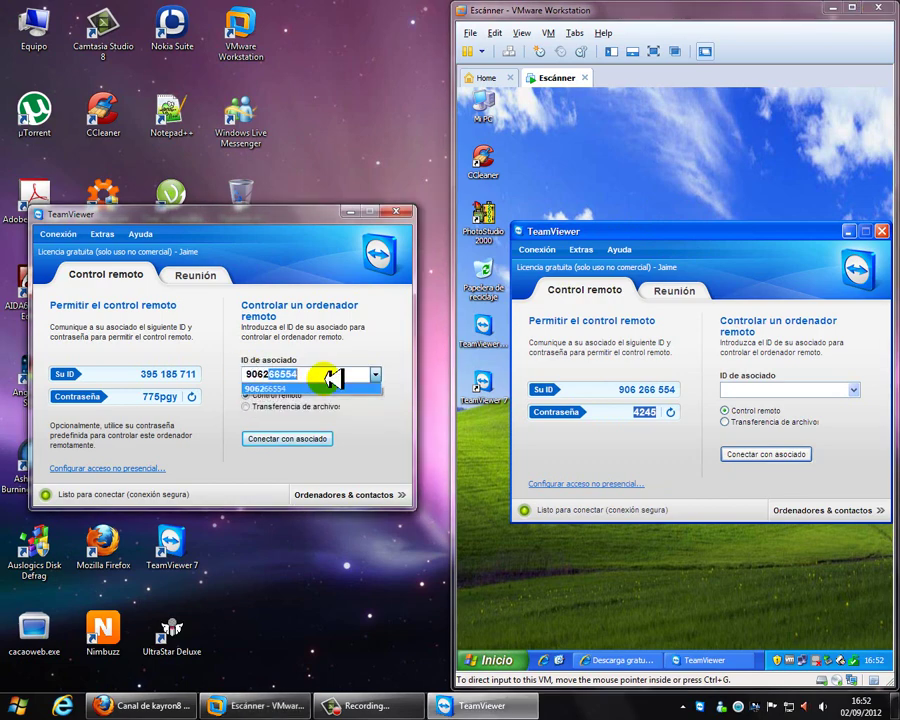
type("266554")
left_click(372, 432)
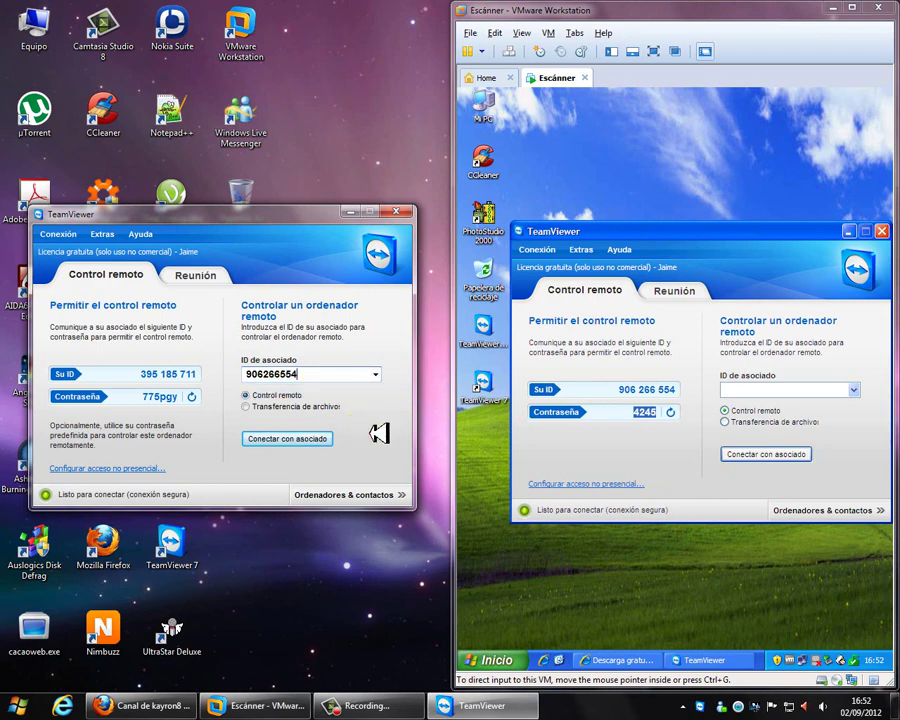
left_click(281, 441)
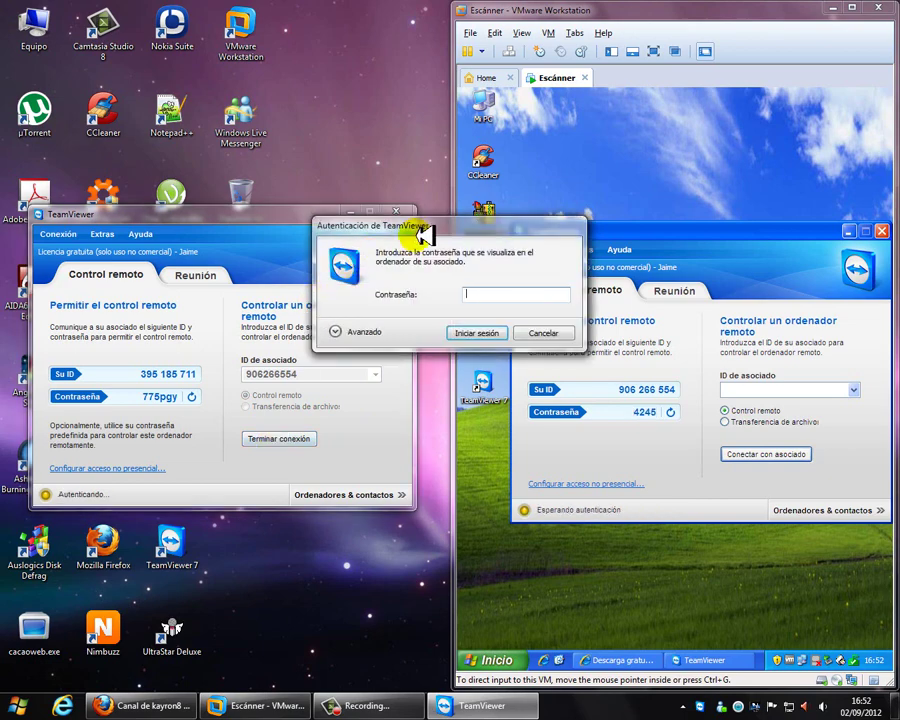
left_click_drag(412, 226, 231, 269)
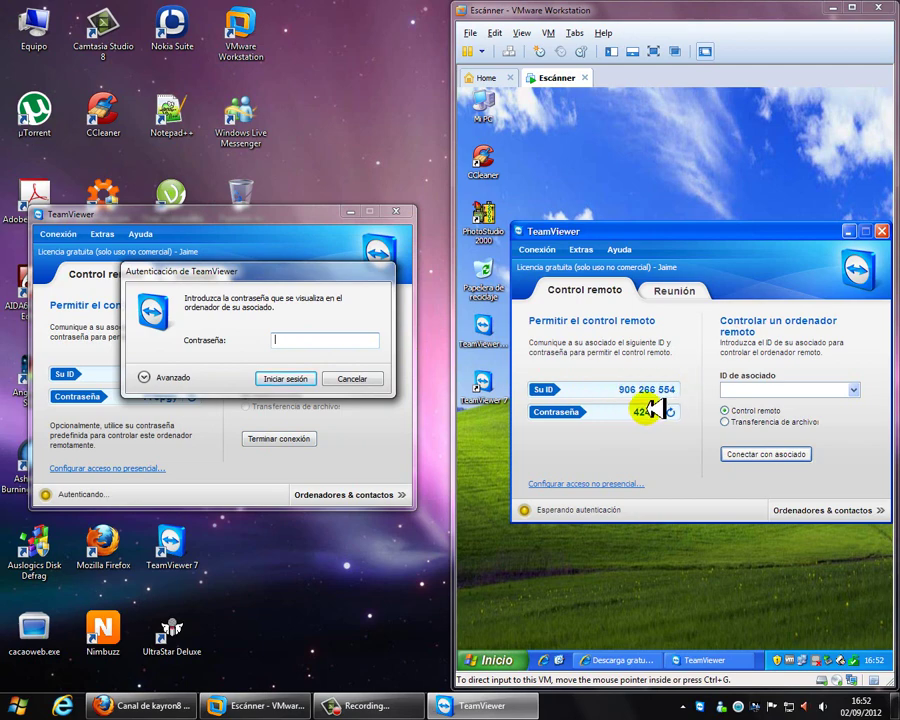
Enter the partner's password, dismiss the waiting notice, and allow screen viewing in the VM
left_click(355, 343)
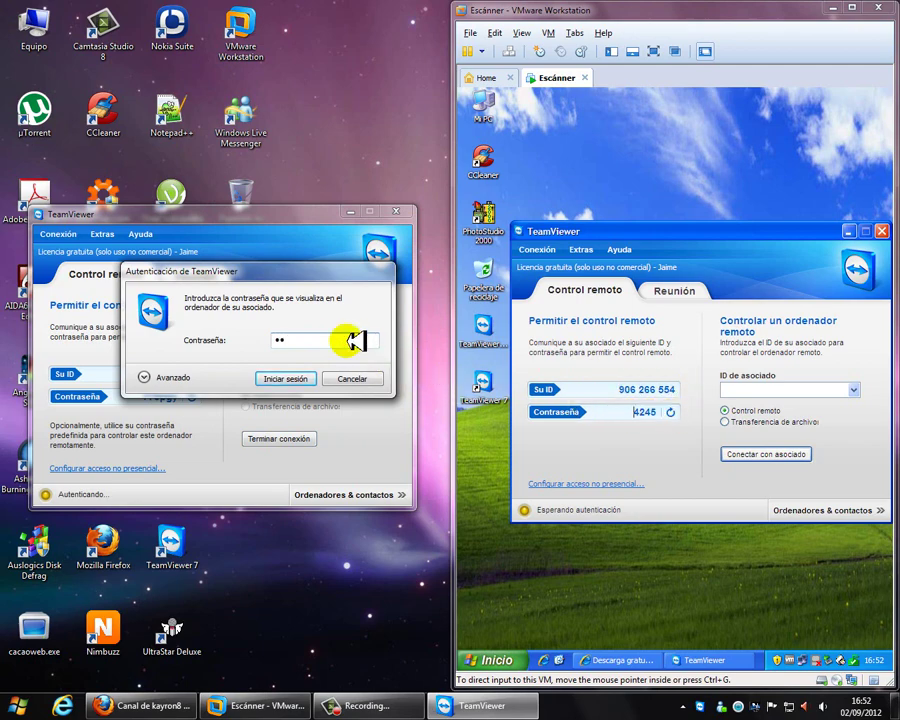
type("4245")
key("Return")
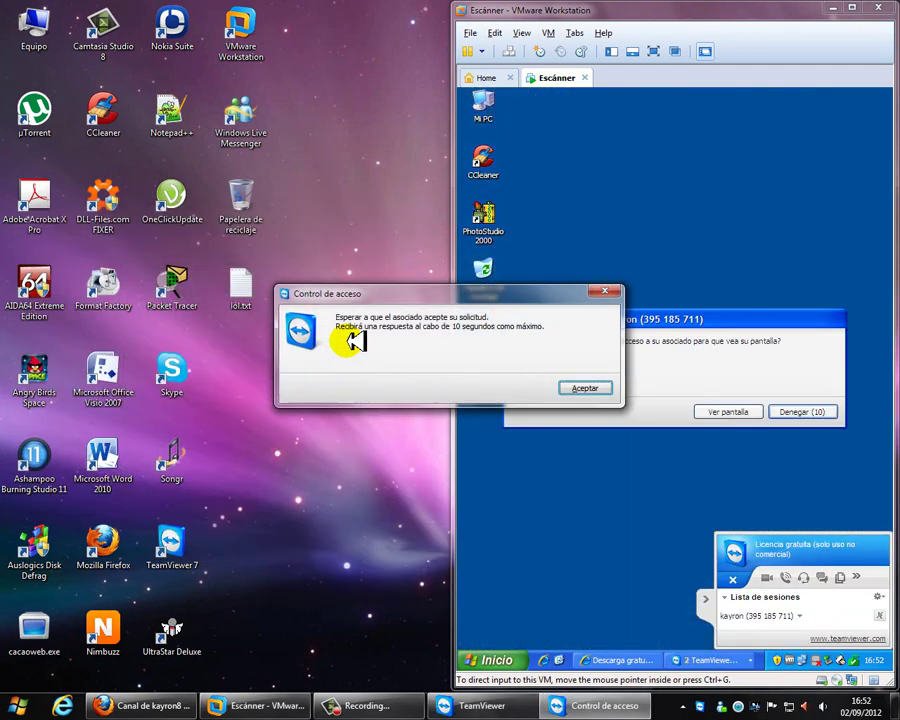
left_click(594, 384)
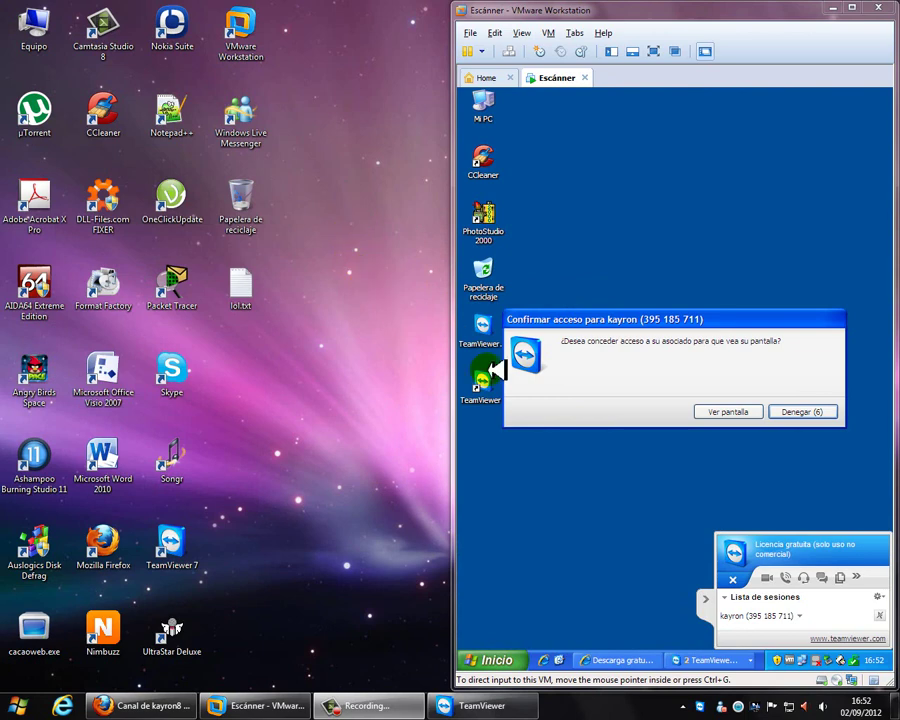
left_click(729, 410)
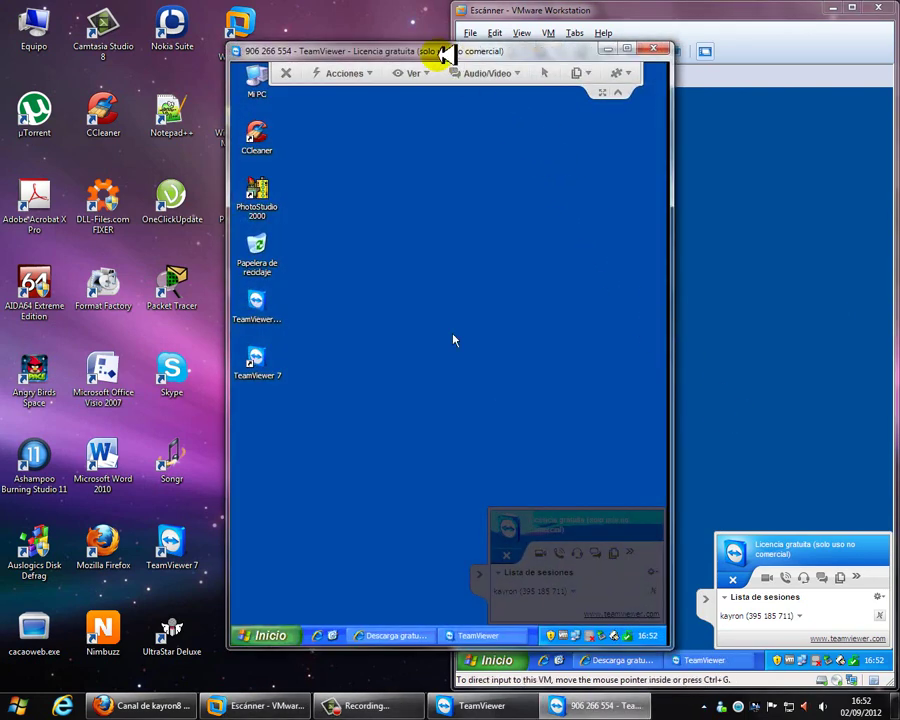
Move the remote view to the left half and grant the partner remote control in the VM
left_click_drag(415, 50, 6, 50)
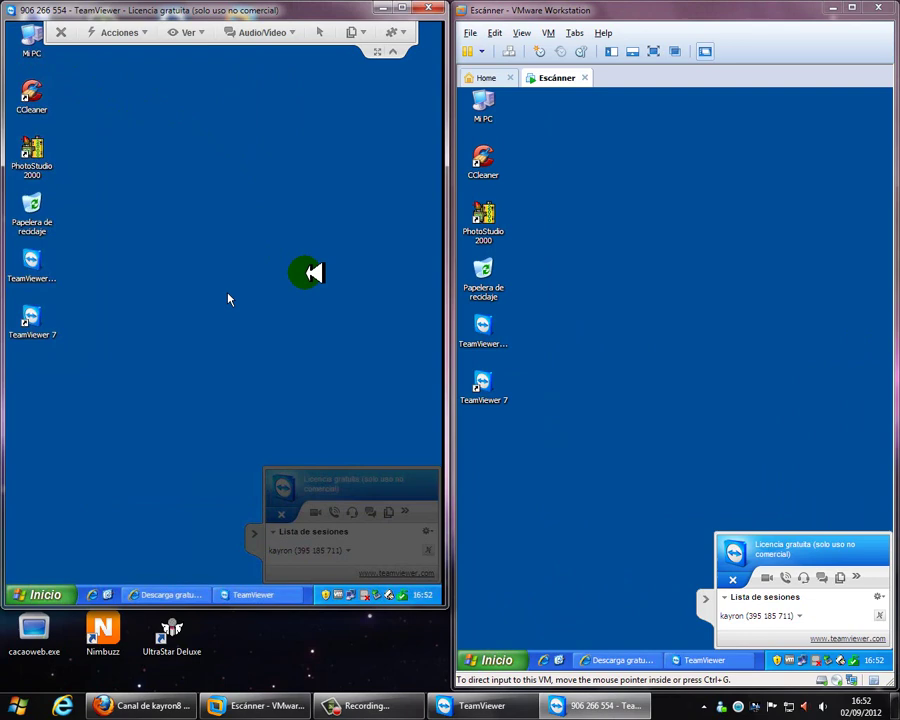
left_click(702, 548)
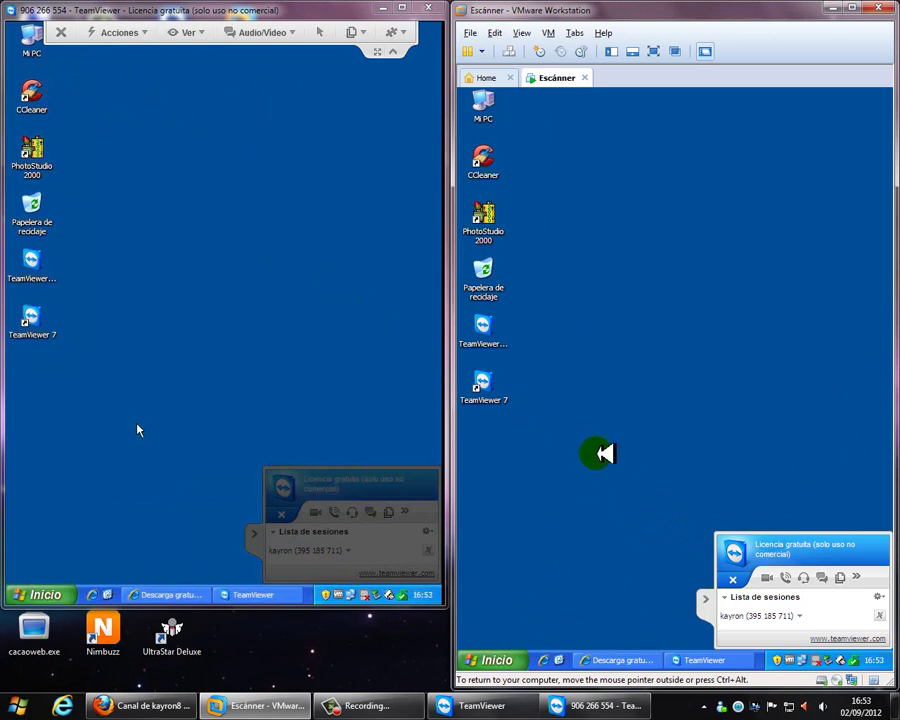
left_click(881, 615)
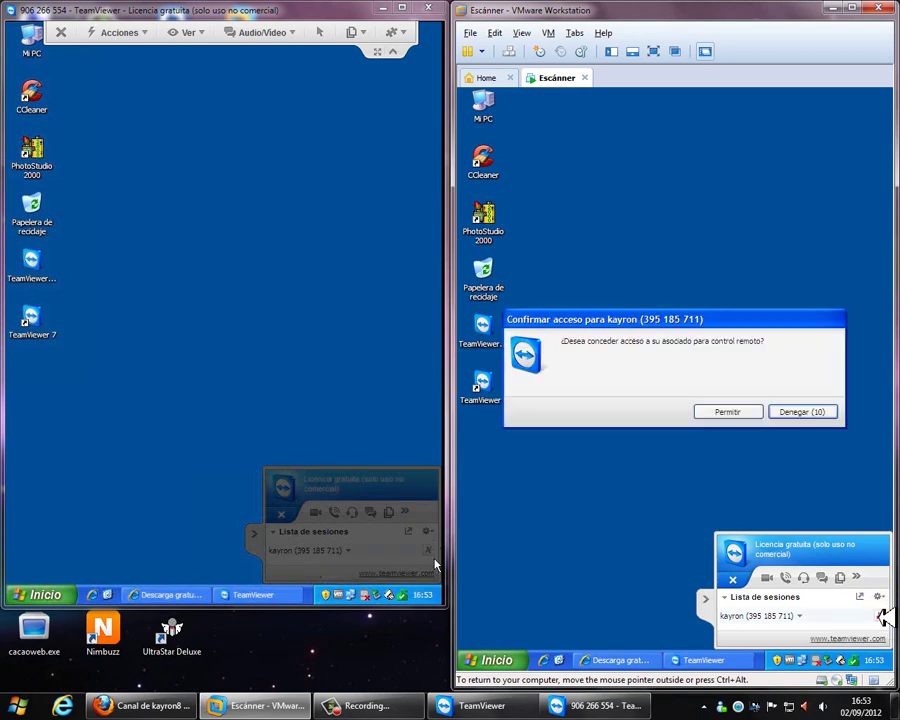
left_click(754, 410)
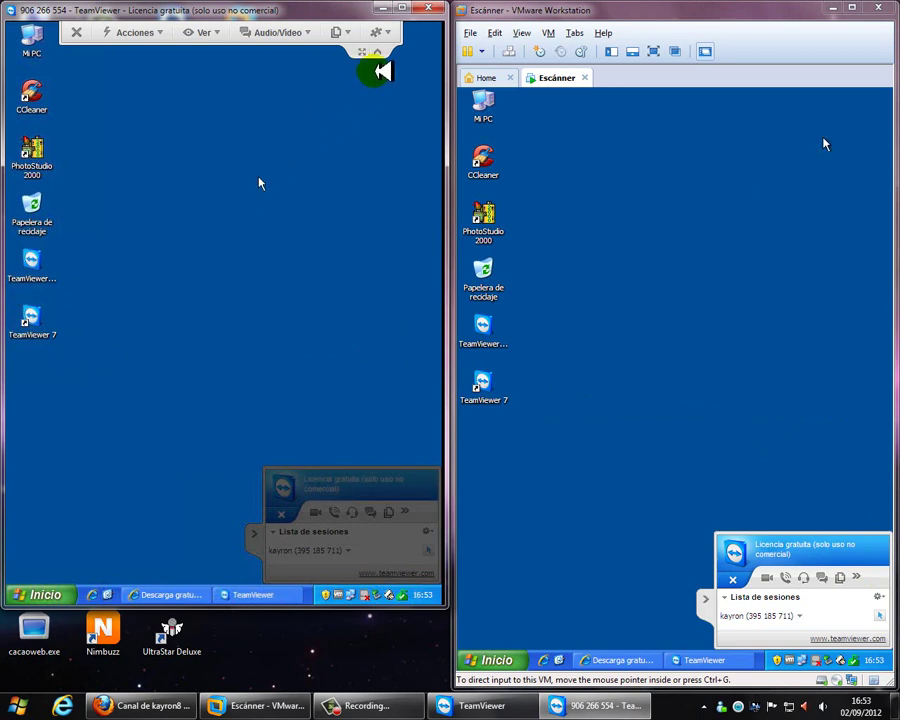
Collapse the session toolbar, allow control of TeamViewer, and minimize the session panel
left_click(384, 34)
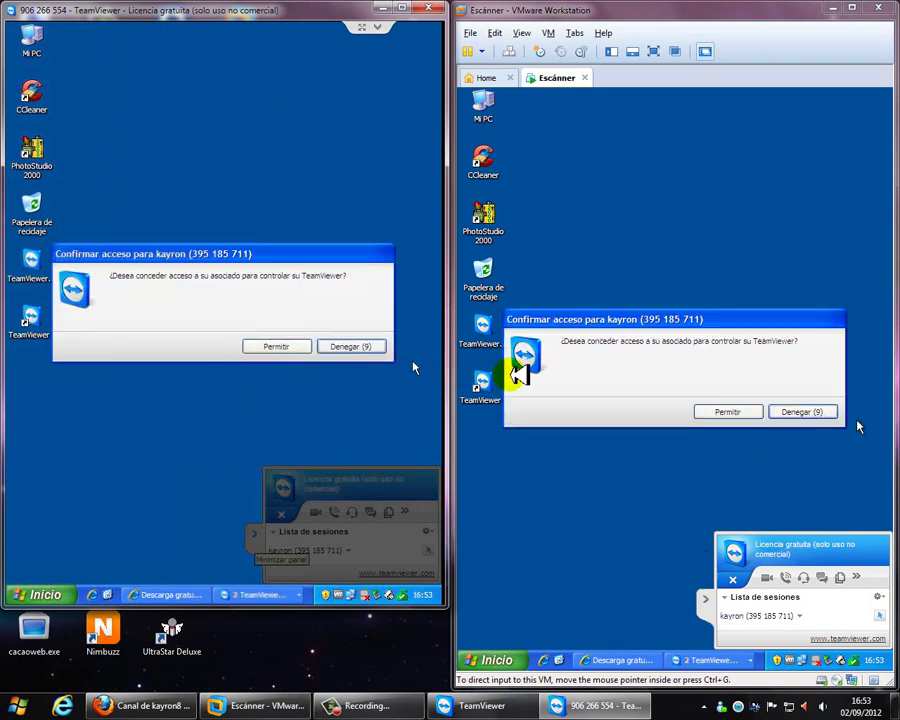
left_click(733, 412)
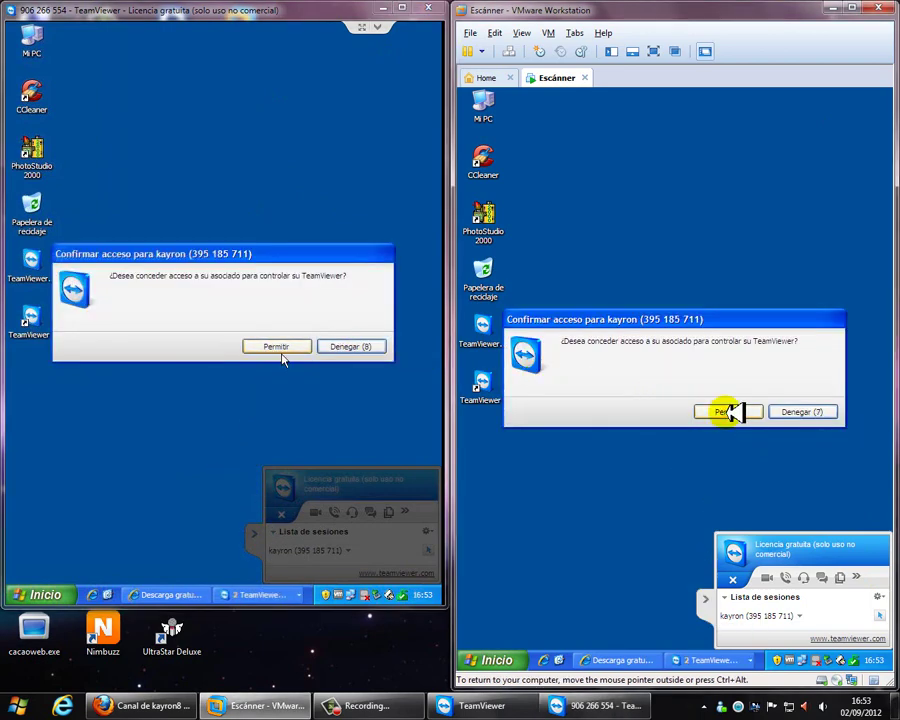
left_click(728, 412)
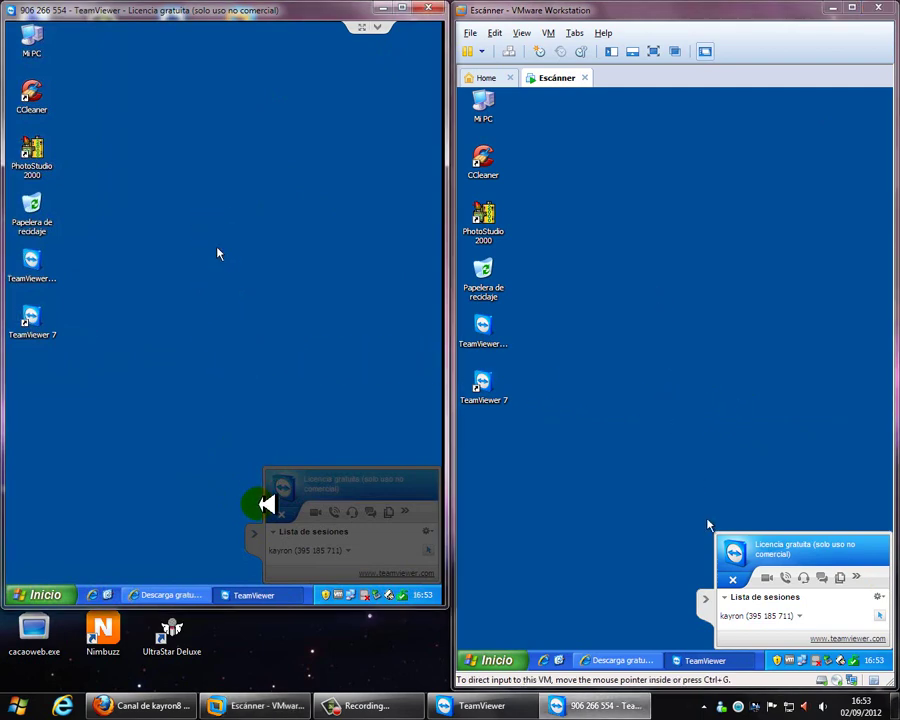
left_click(705, 610)
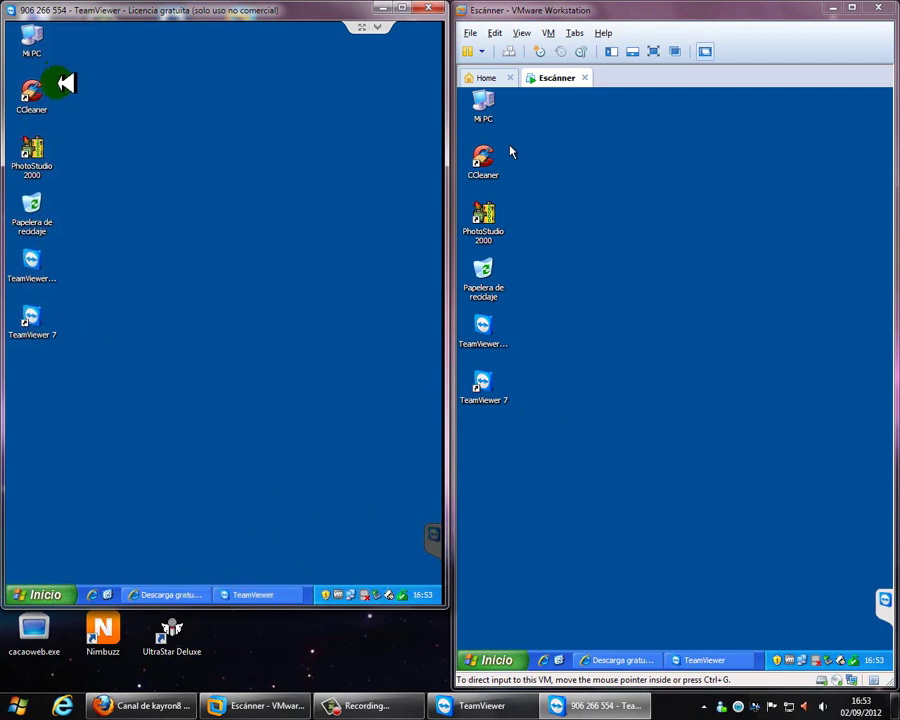
left_click(502, 658)
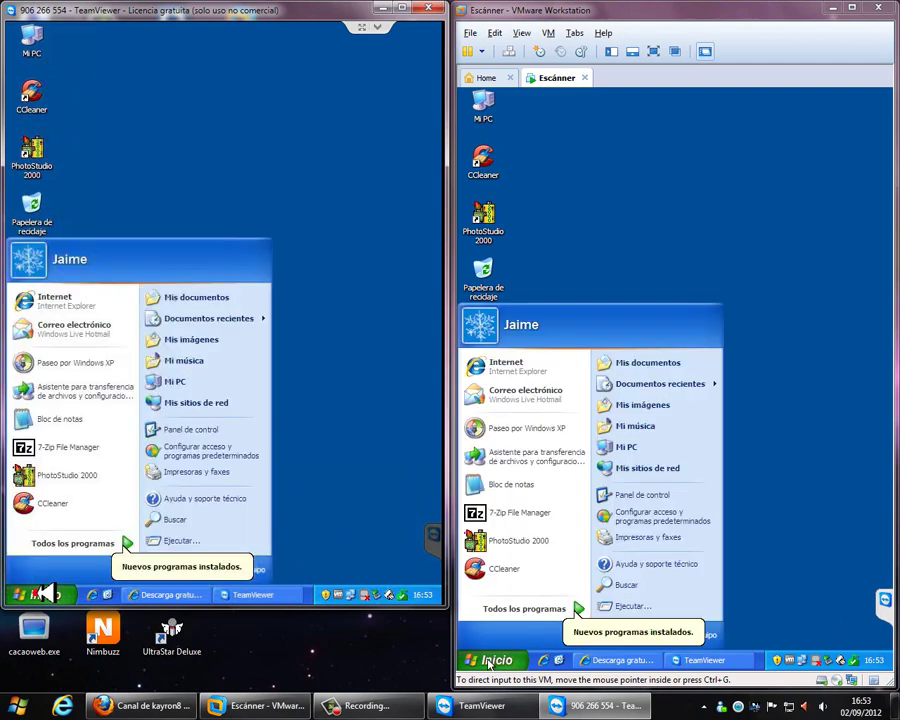
left_click(624, 497)
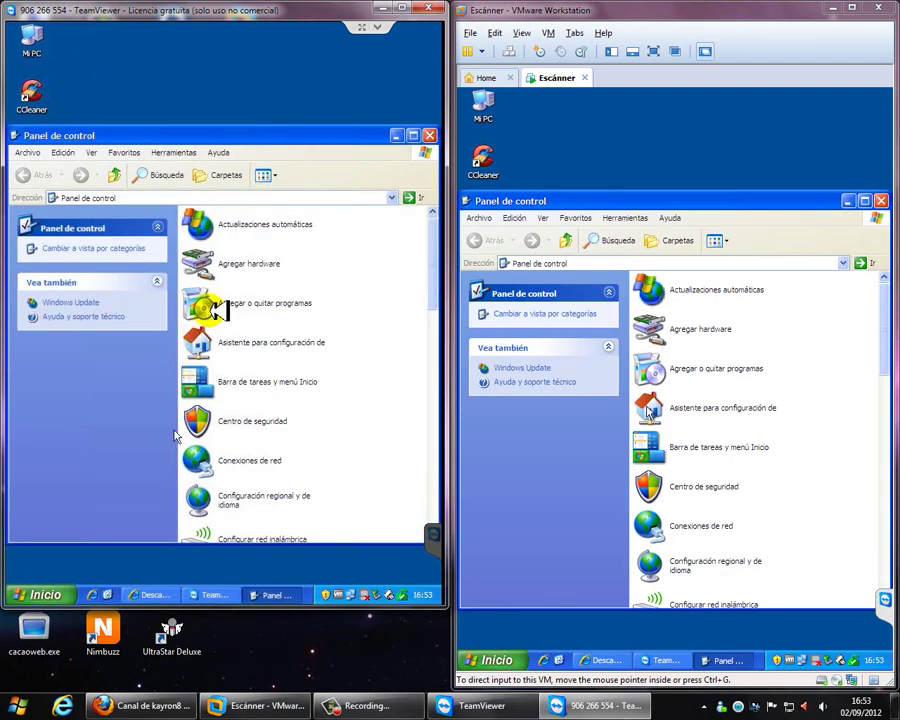
left_click(863, 203)
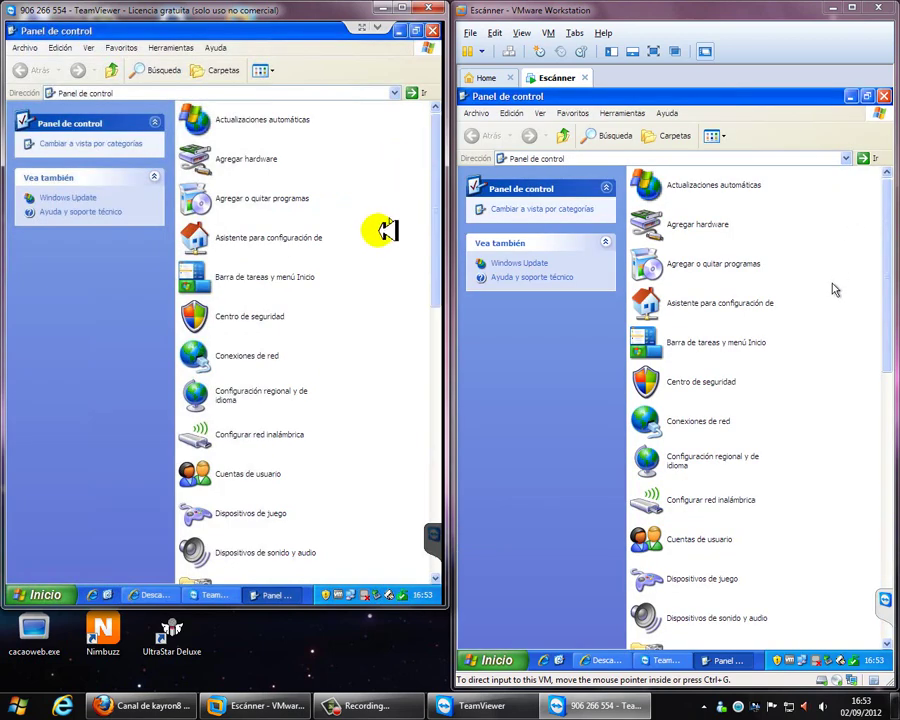
double_click(704, 466)
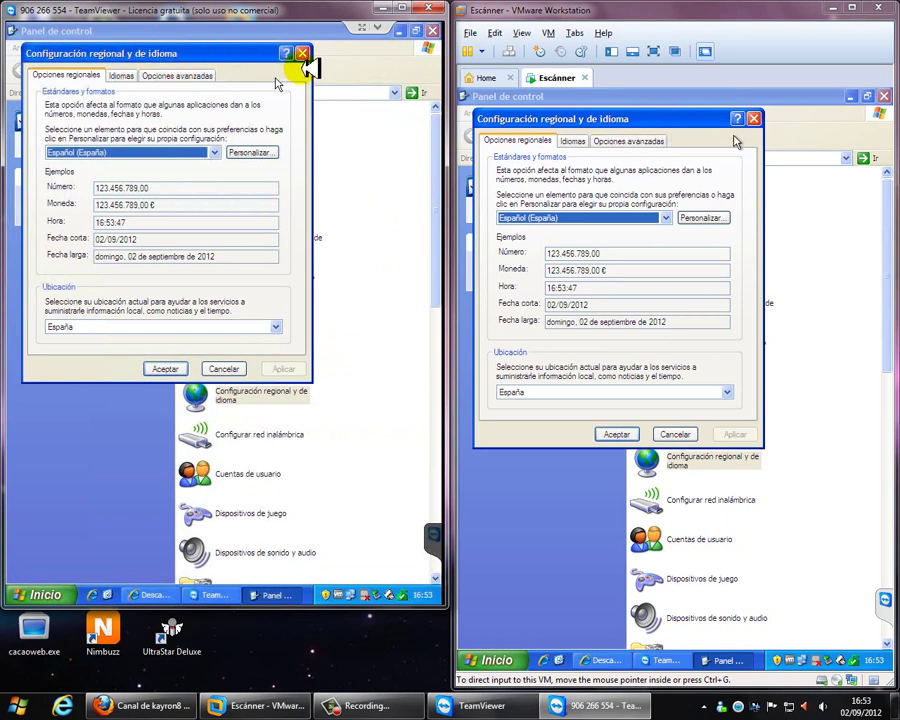
left_click(753, 119)
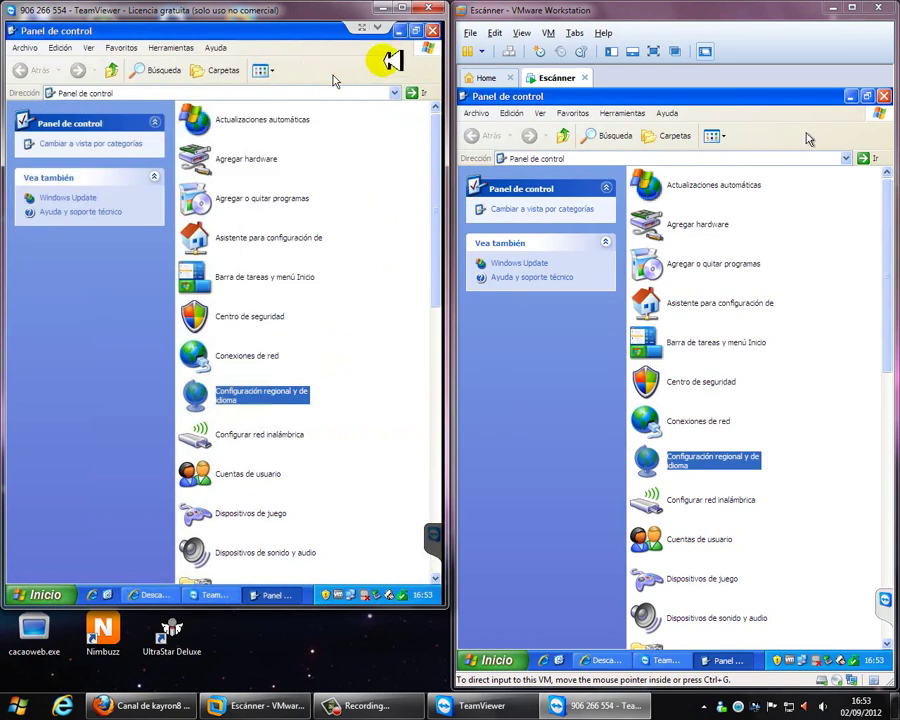
left_click(884, 97)
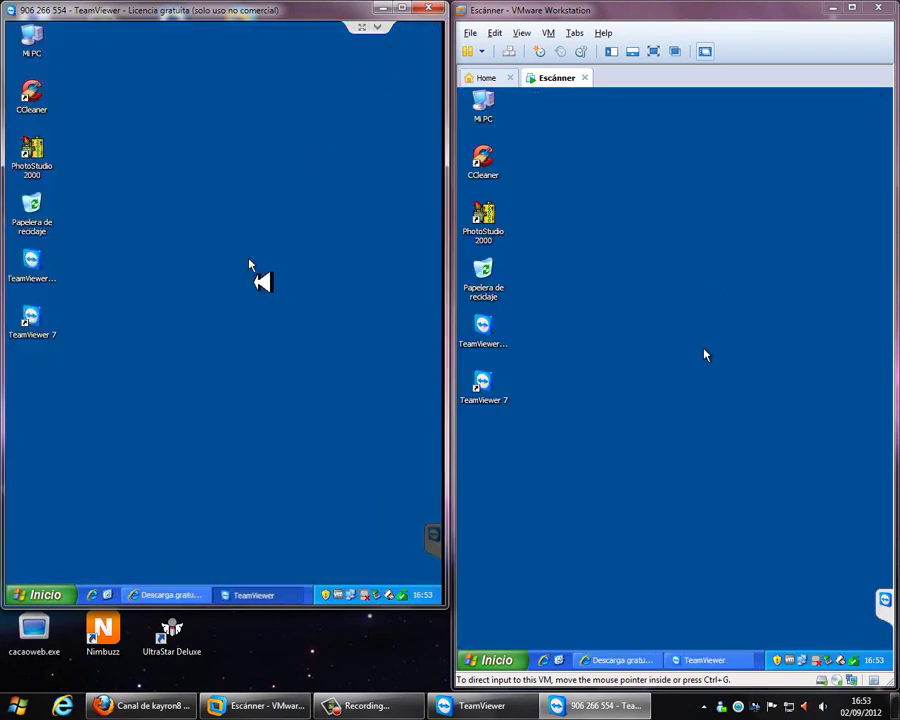
End the remote session, dismiss the Sesión patrocinada notice, and close TeamViewer
left_click(428, 8)
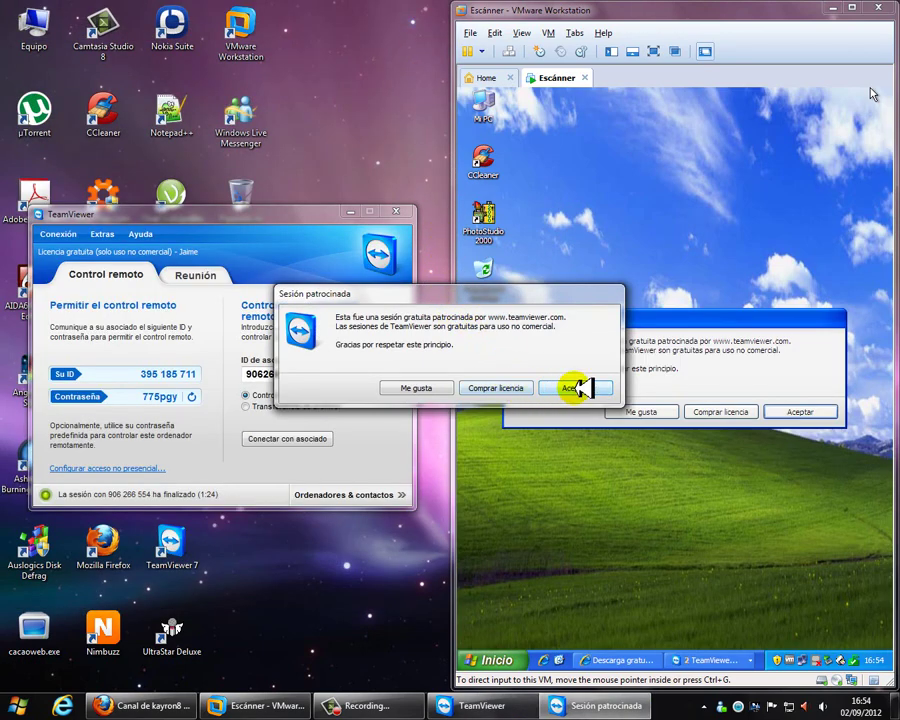
left_click(578, 388)
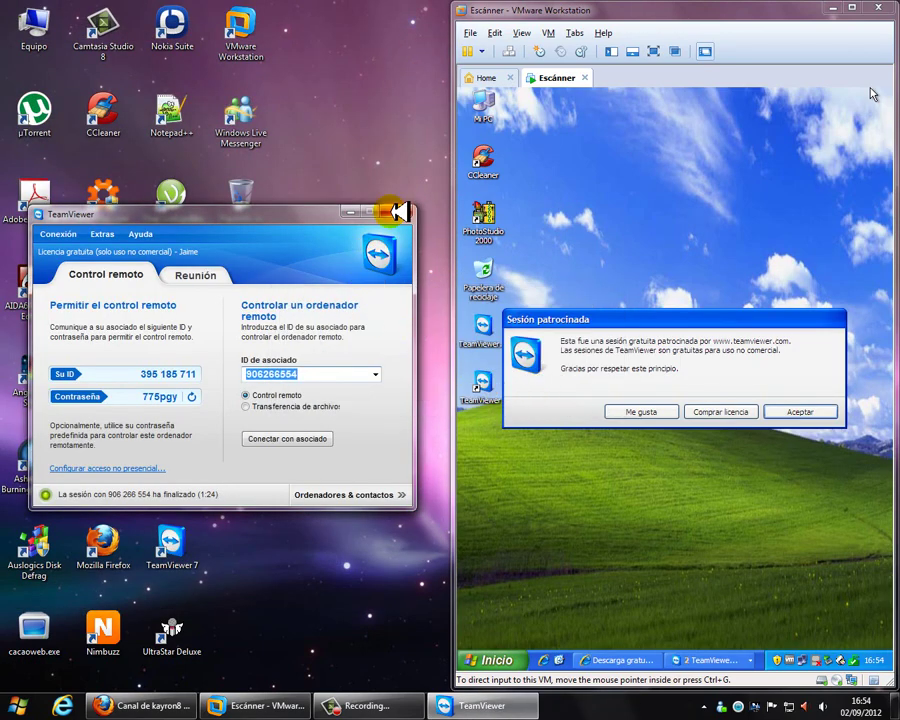
left_click(397, 211)
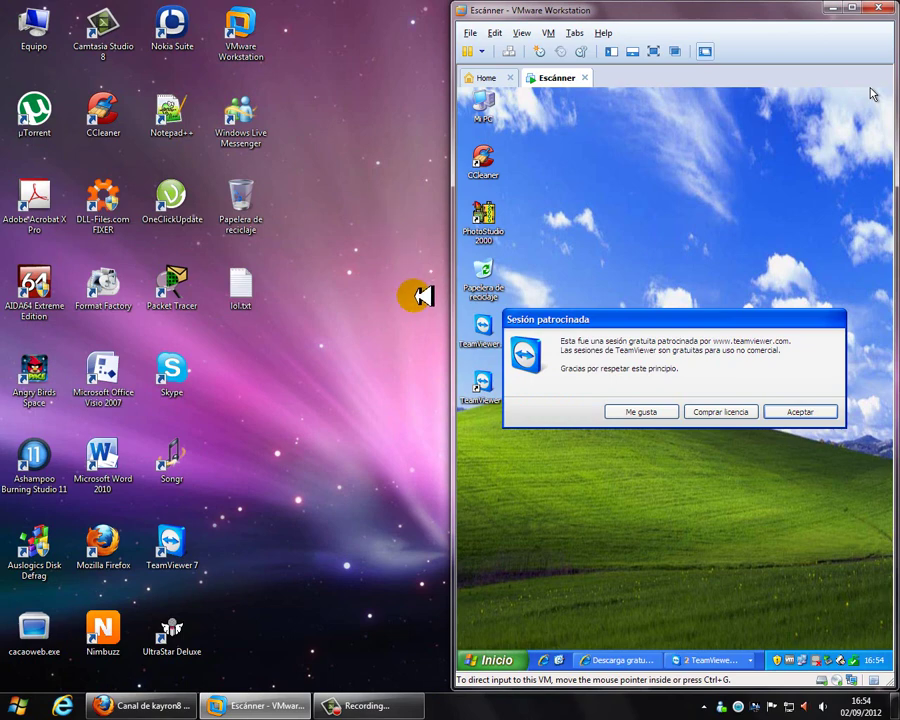
Maximize the VM, dismiss its sponsored-session notice, and switch to the YouTube channel page in Firefox
left_click(855, 9)
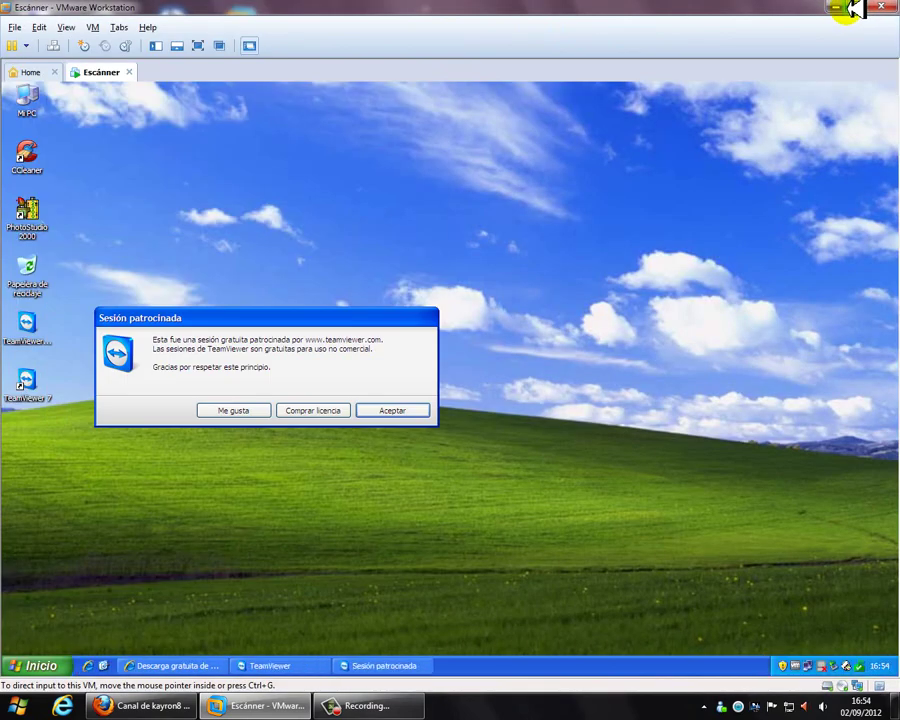
left_click_drag(412, 315, 555, 289)
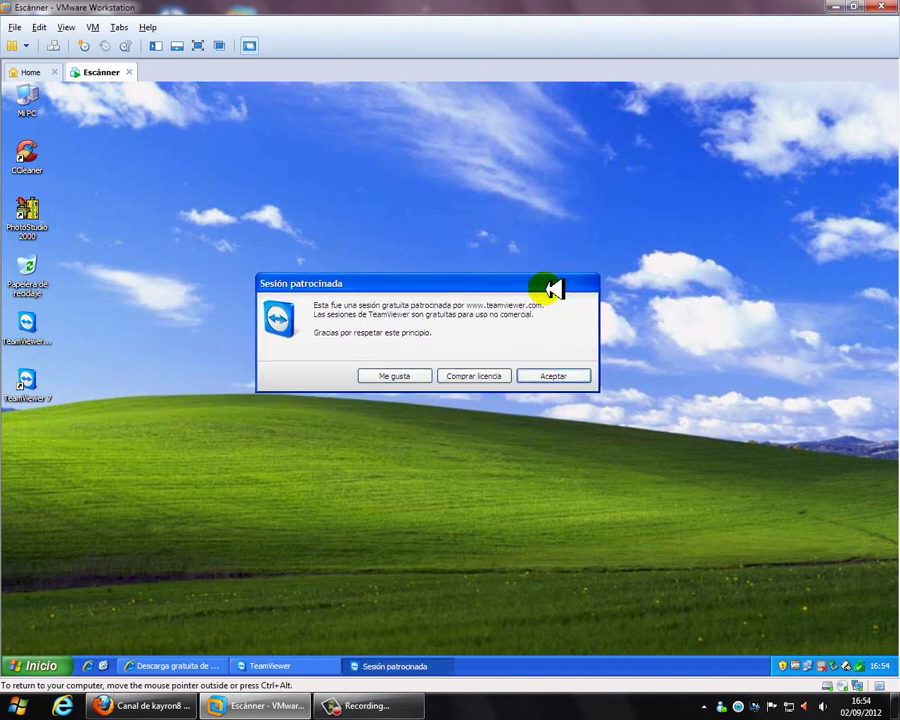
left_click(557, 375)
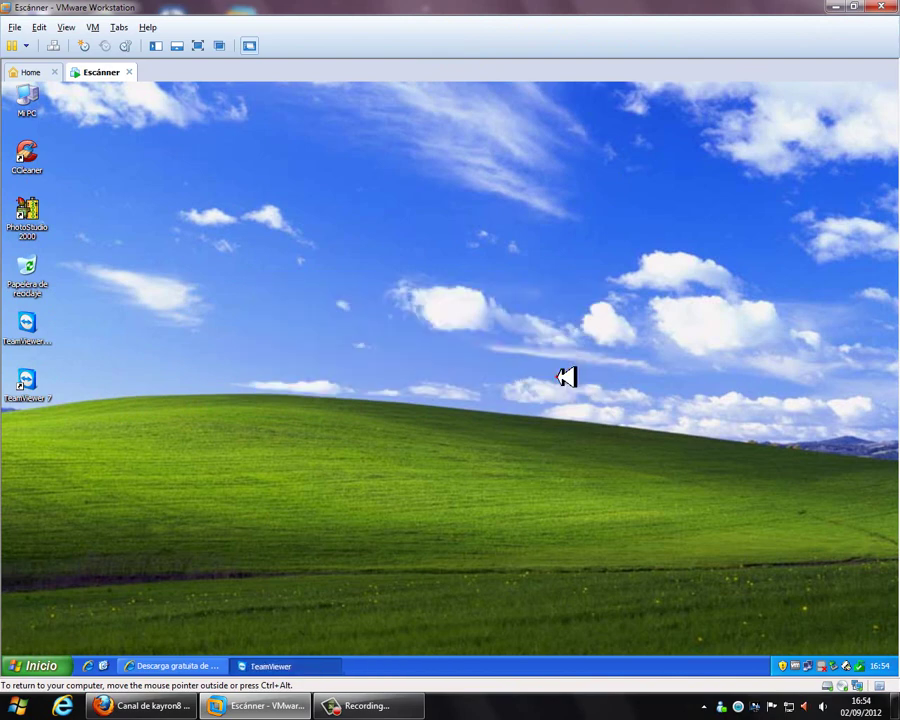
left_click(180, 712)
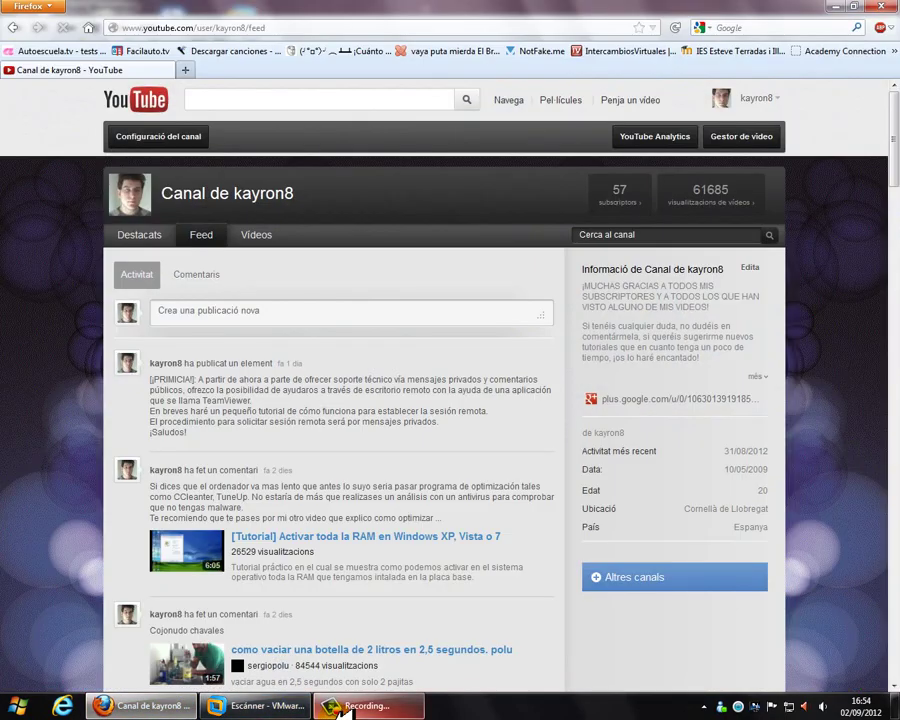
mouse_move(341, 712)
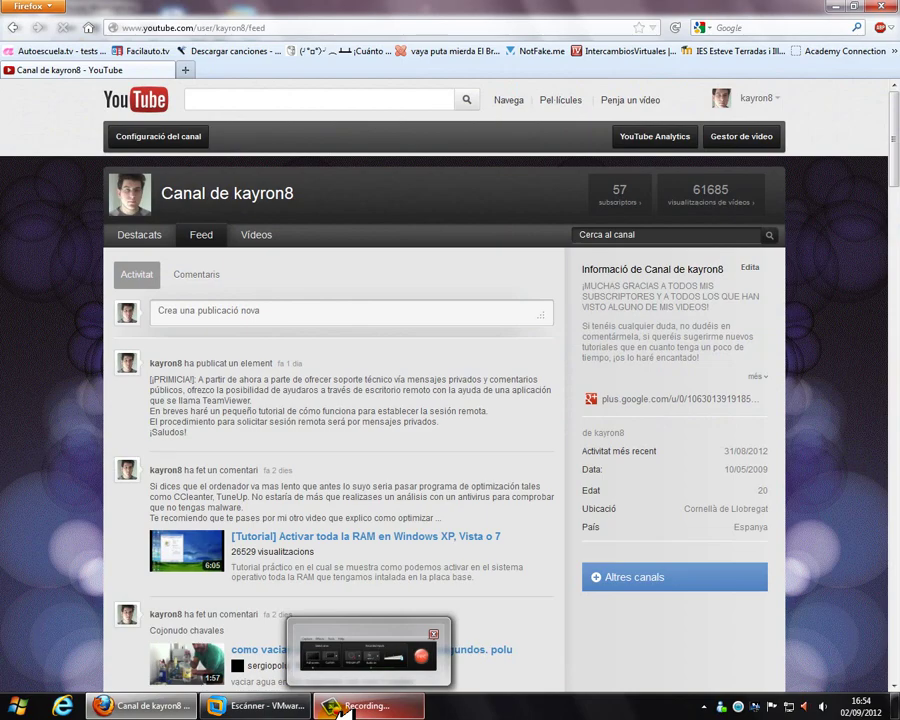